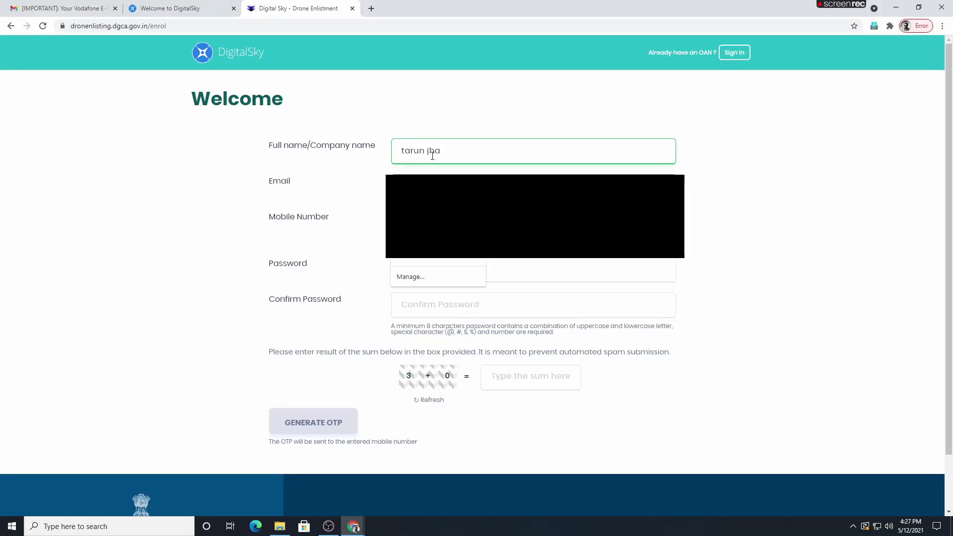
- Paste in the full name and the password twice, and answer the spam-check sum with 3
left_click(395, 235)
key("ctrl+v")
key("Tab")
key("ctrl+v")
key("Tab")
type("3")
- Request the mobile OTP, enter the received code, and enrol the account
key("Return")
left_click(445, 435)
left_click(296, 472)
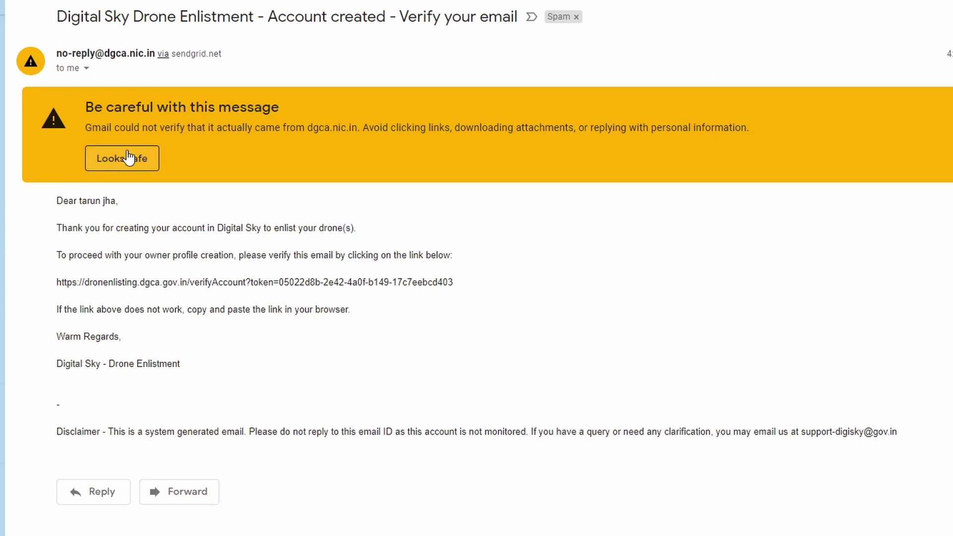
- Mark the verification email as safe and load its verify link in a new tab
left_click(127, 156)
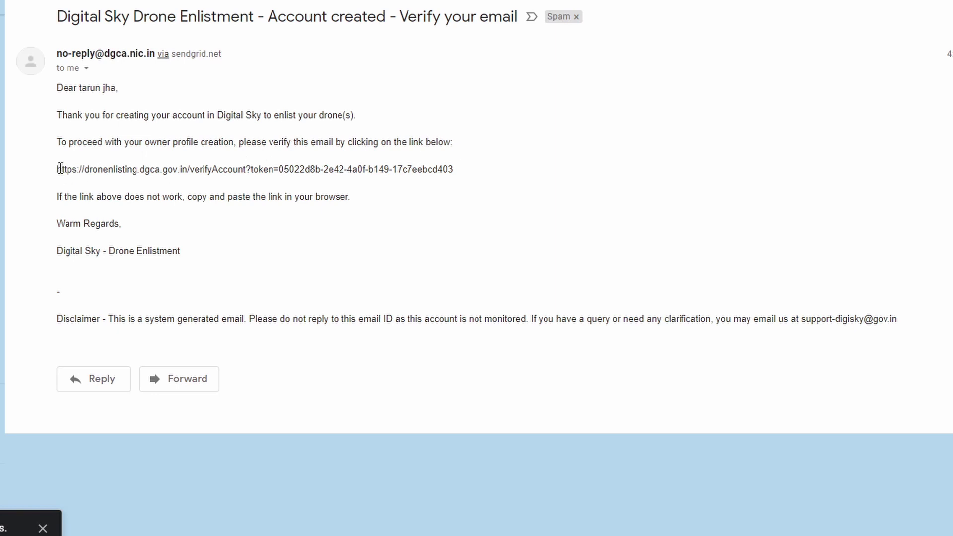
left_click_drag(57, 172, 409, 184)
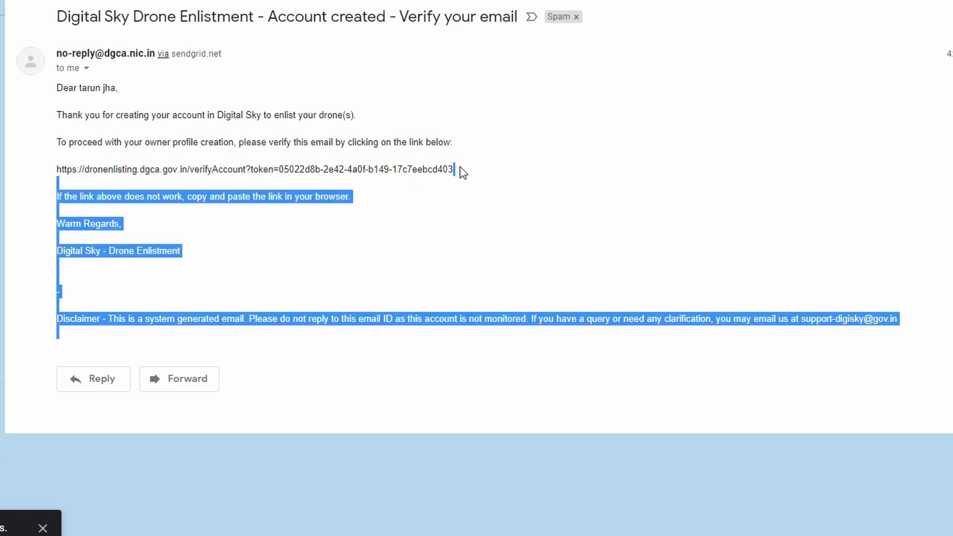
left_click(479, 173)
left_click_drag(449, 169, 56, 171)
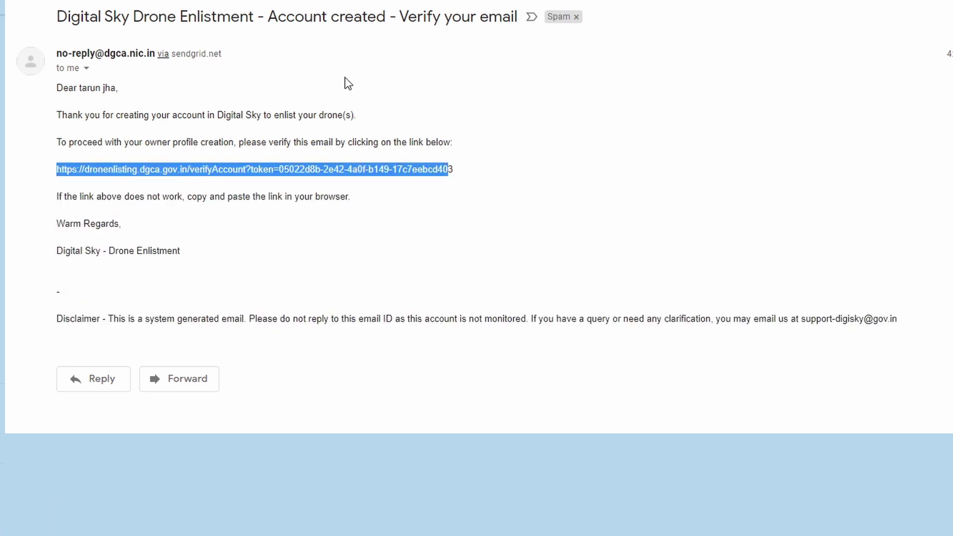
key("ctrl+t")
key("ctrl+v")
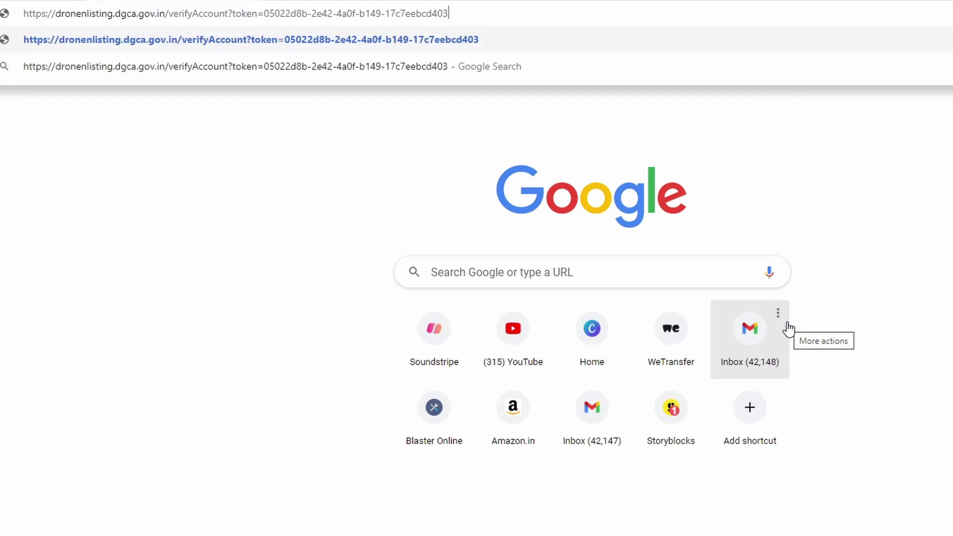
key("Return")
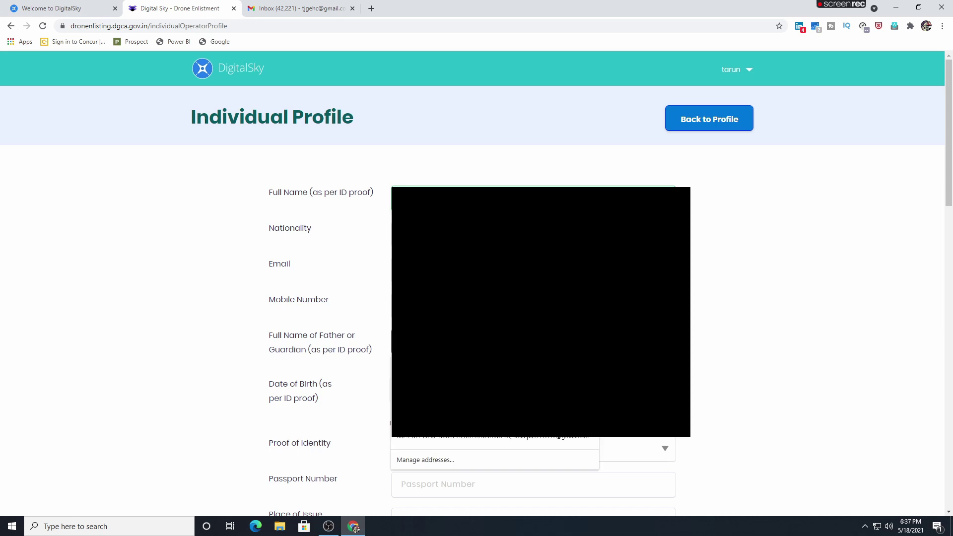
- Set Passport as proof of identity and pick its expiry date
scroll(476, 298, "down", 2)
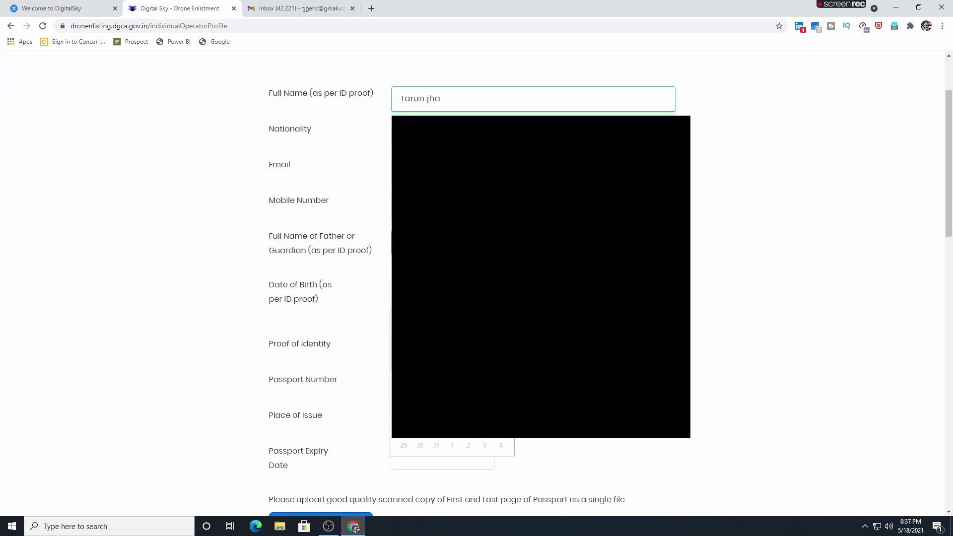
left_click(364, 349)
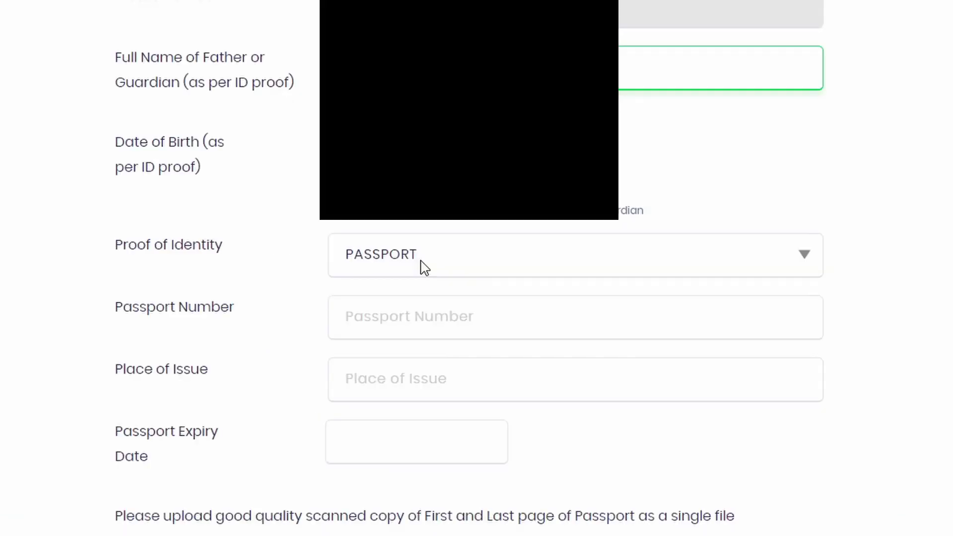
left_click(810, 263)
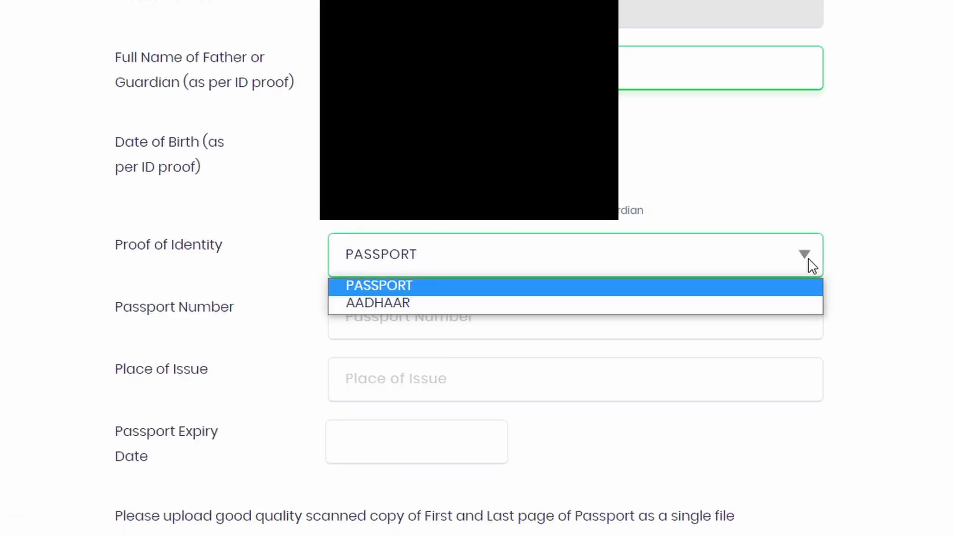
left_click(432, 305)
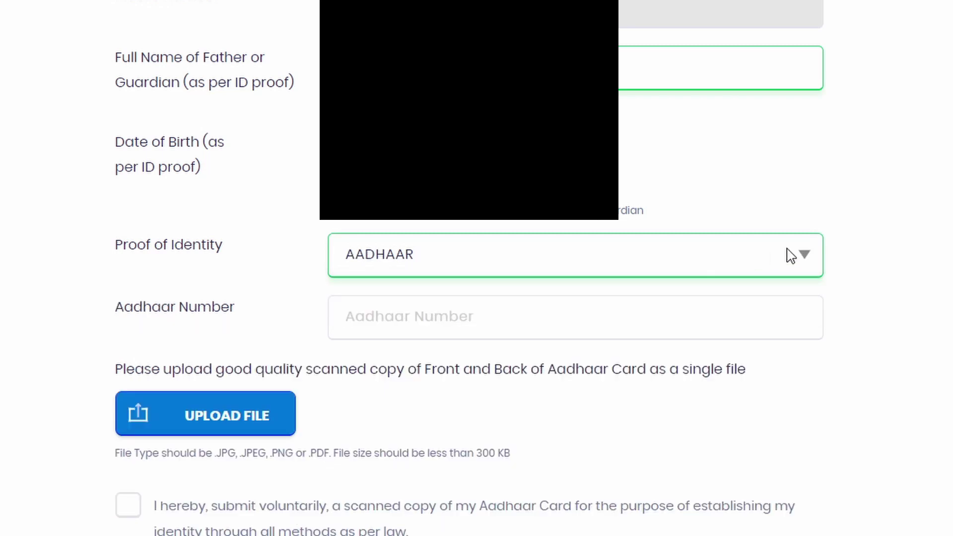
left_click(805, 258)
left_click(479, 288)
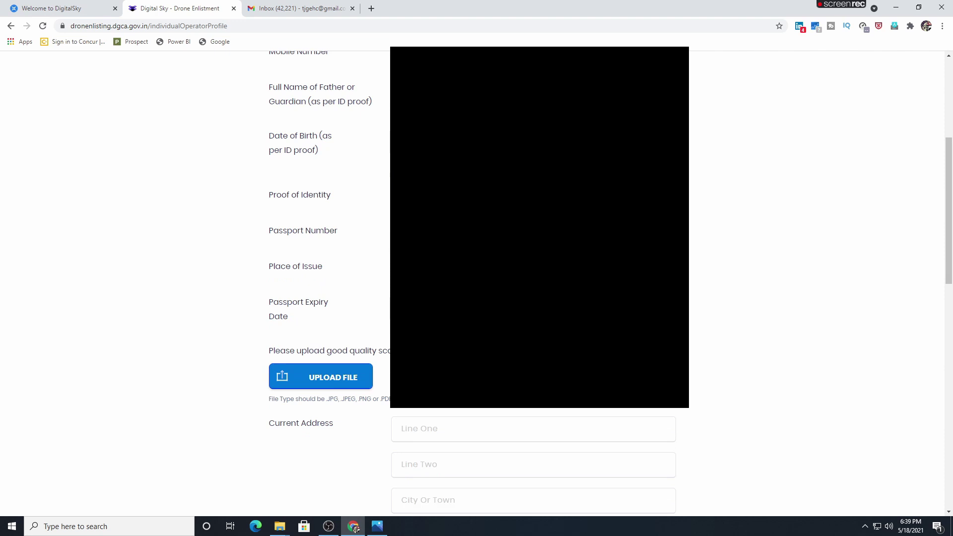
key("Tab")
left_click(425, 452)
left_click(494, 428)
- Upload passport.jpg from the Drone Docs folder as the passport scan
left_click(329, 379)
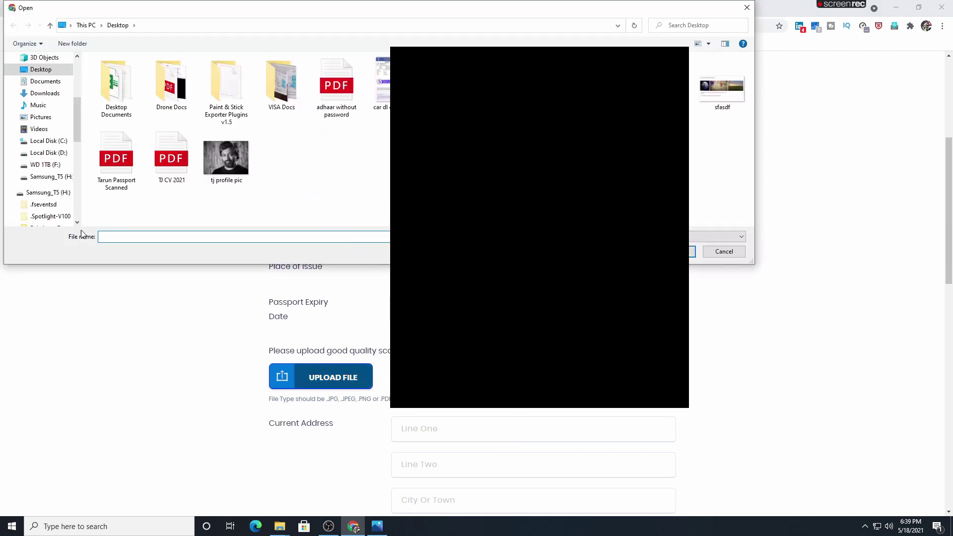
double_click(171, 82)
double_click(282, 77)
scroll(776, 408, "down", 3)
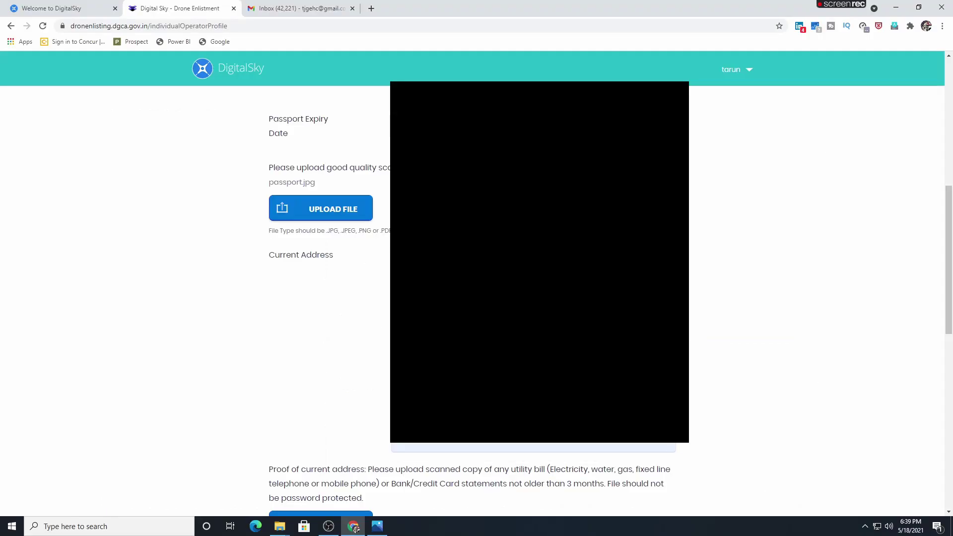
scroll(728, 364, "down", 3)
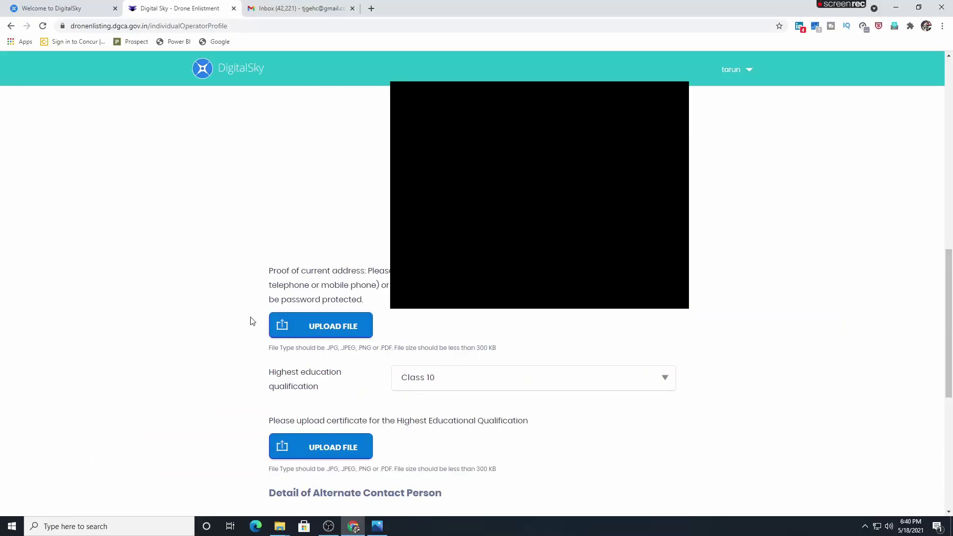
- Upload statement photo new.jpg as the address proof
left_click(229, 454)
left_click(333, 100)
left_click(693, 252)
scroll(779, 430, "down", 2)
- Set highest qualification to Graduate, attach the mark sheet PDF, and submit the profile
left_click(665, 293)
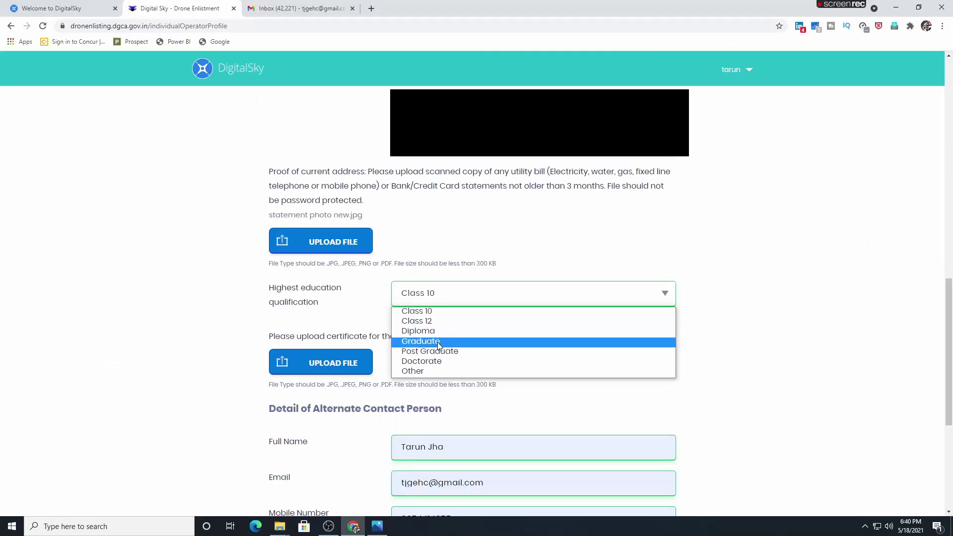
left_click(368, 346)
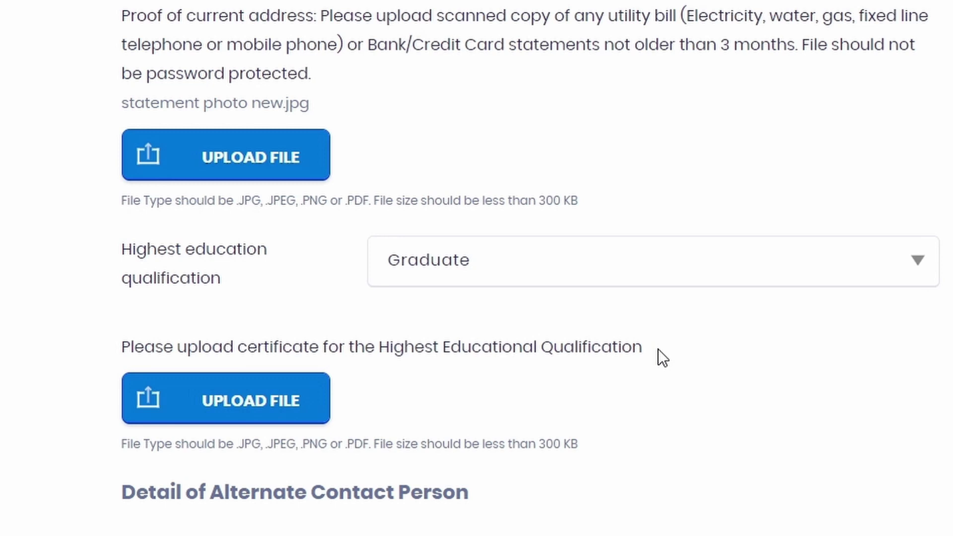
left_click(226, 400)
left_click(393, 96)
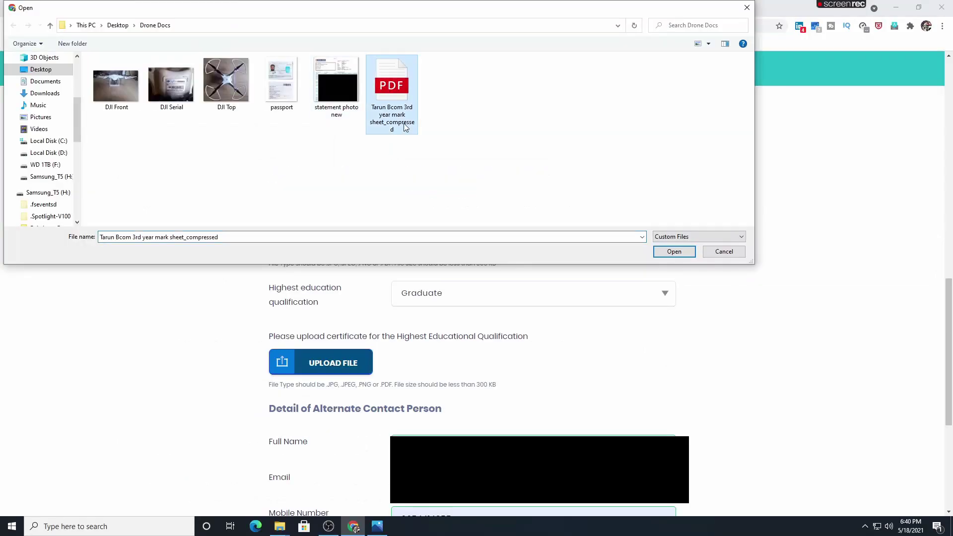
left_click(672, 249)
scroll(815, 414, "down", 4)
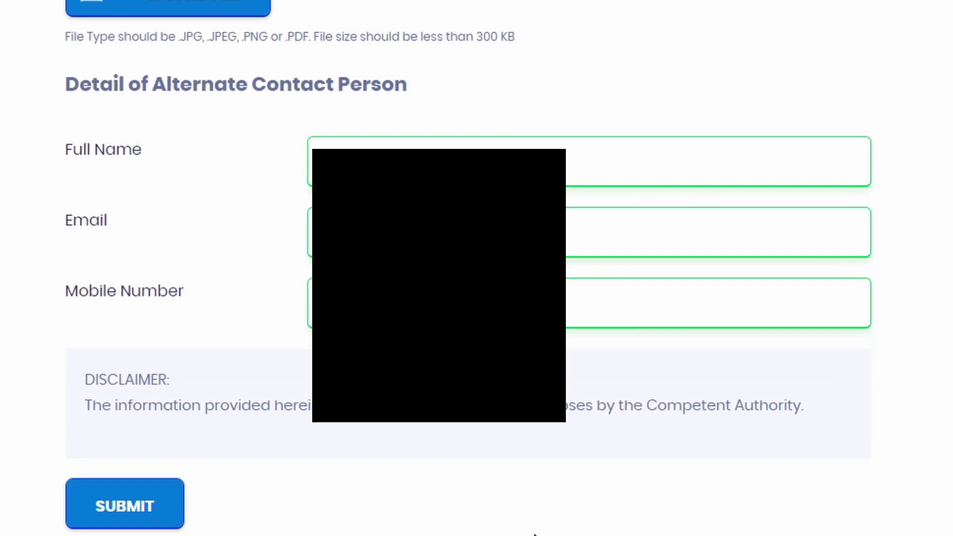
left_click(123, 515)
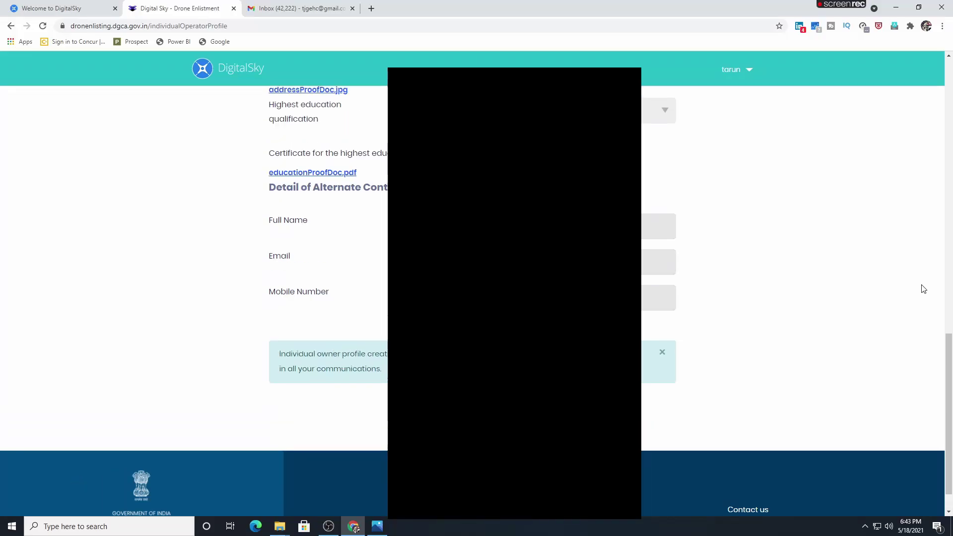
- Scroll back to the top of the submitted profile to see the owner acknowledgement number
scroll(924, 289, "up", 15)
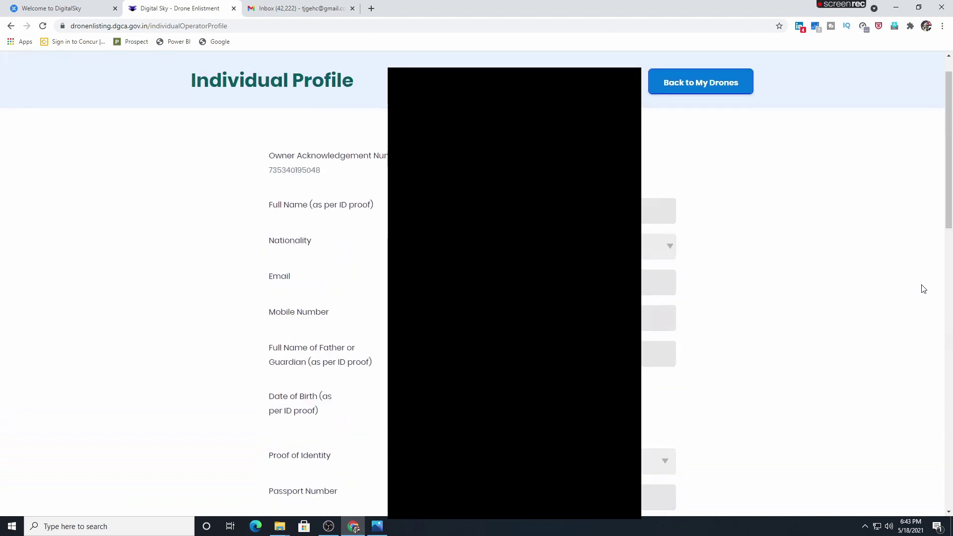
- Return to My Drones and start enlisting a new drone
left_click(708, 85)
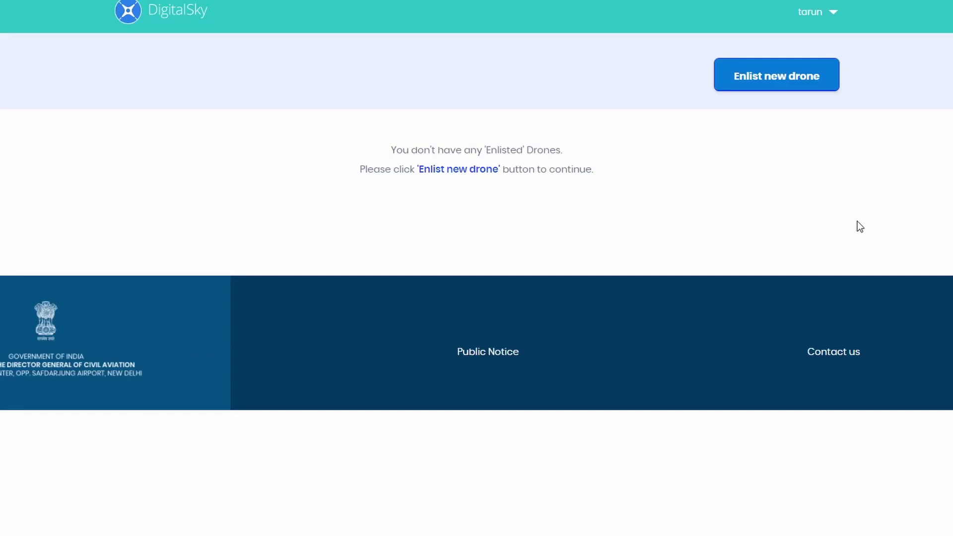
left_click(794, 82)
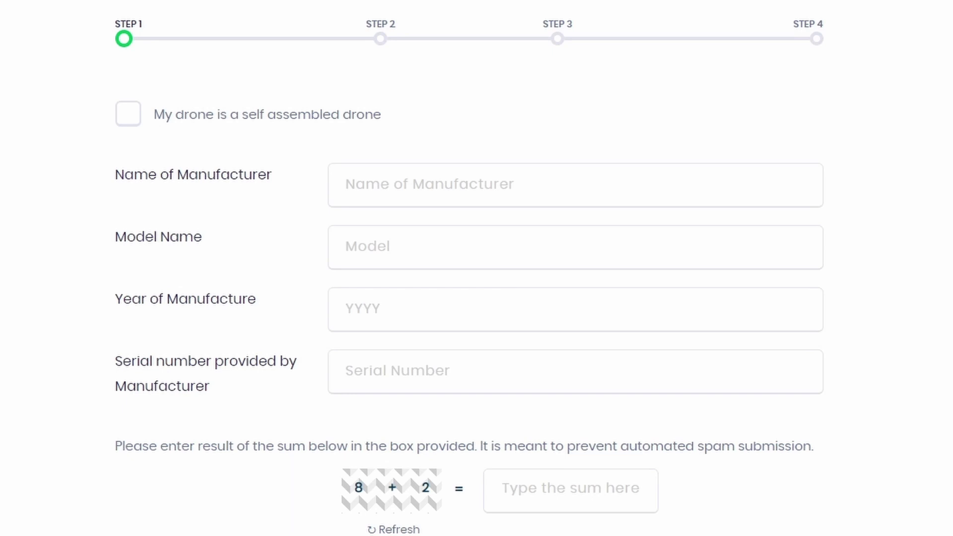
- Mark the drone as not self assembled, with manufacturer DJI and model name DJI Phantom 1
left_click(131, 117)
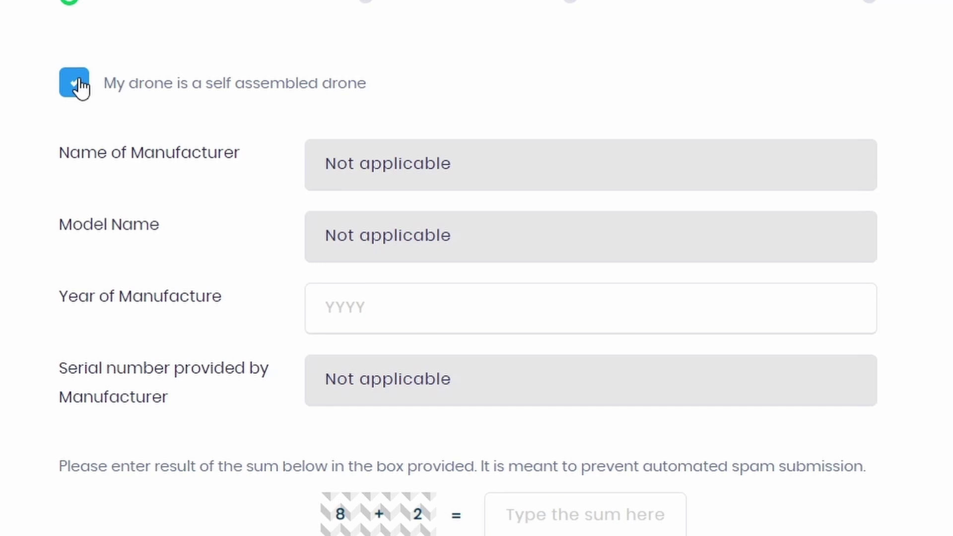
left_click(74, 83)
left_click(484, 170)
type("DJI")
key("Tab")
type("DJI Phantom 1")
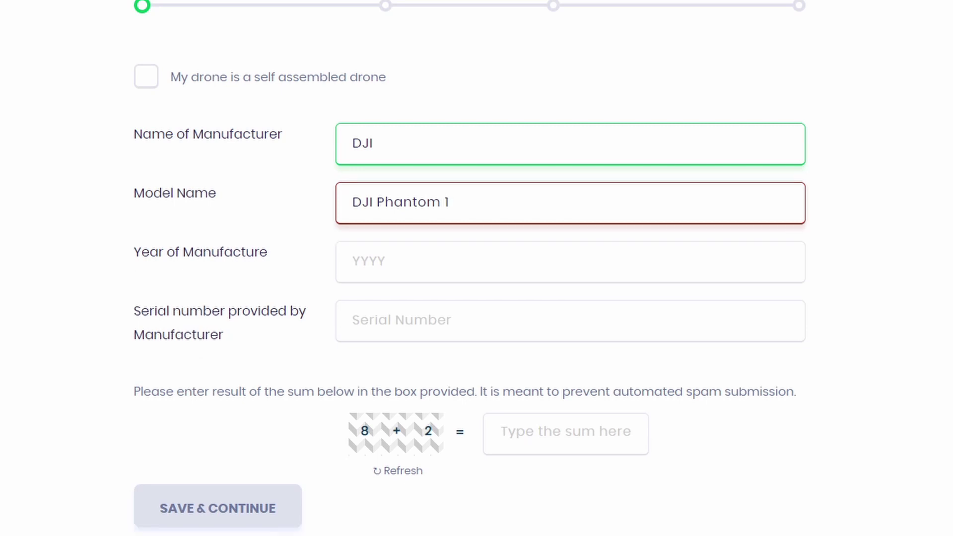
left_click(446, 256)
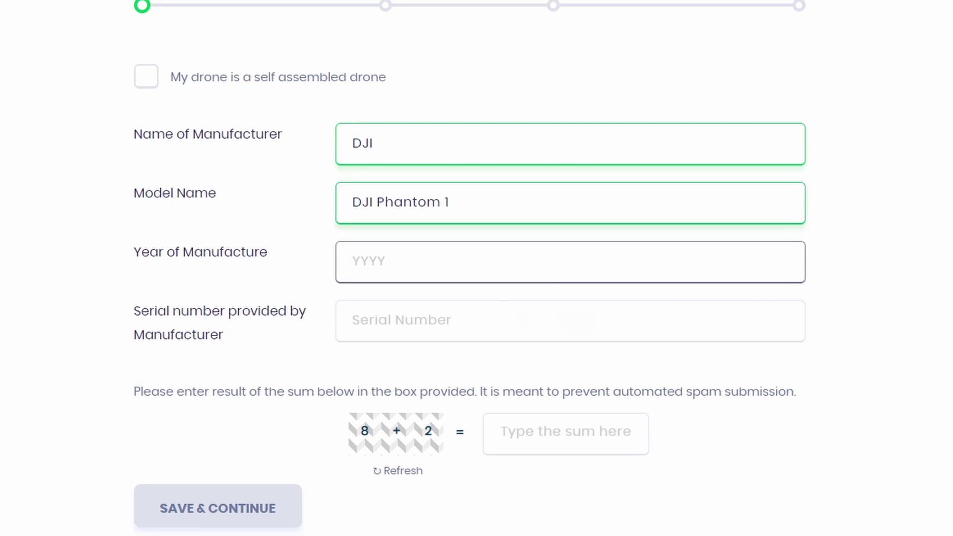
key("ctrl+t")
- Search Google for the DJI Phantom 1's year of manufacture
type("dji")
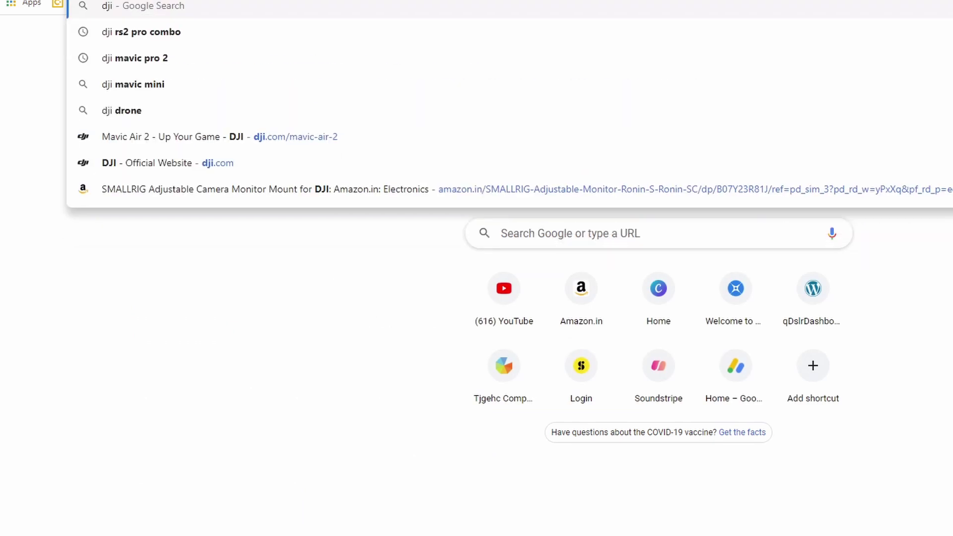
type(" phamtom 1")
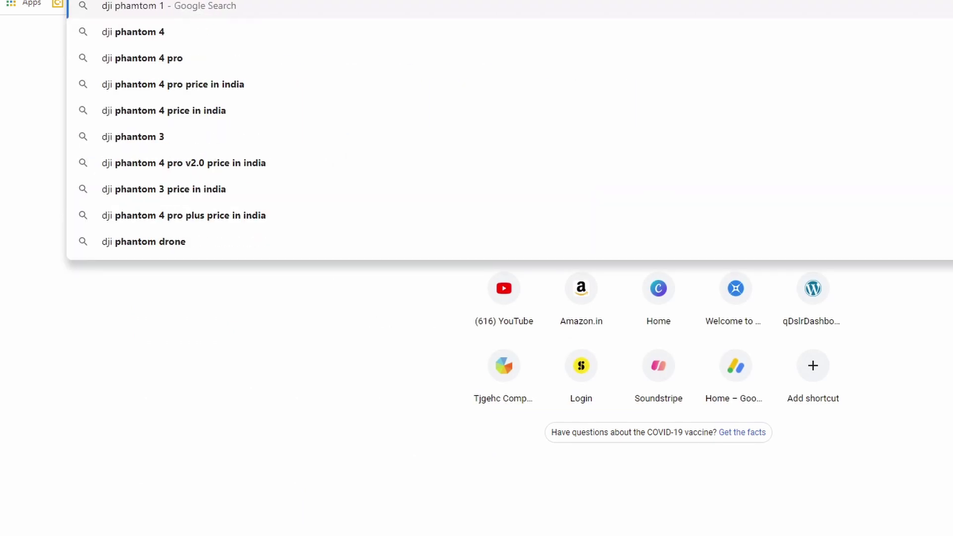
type(" year")
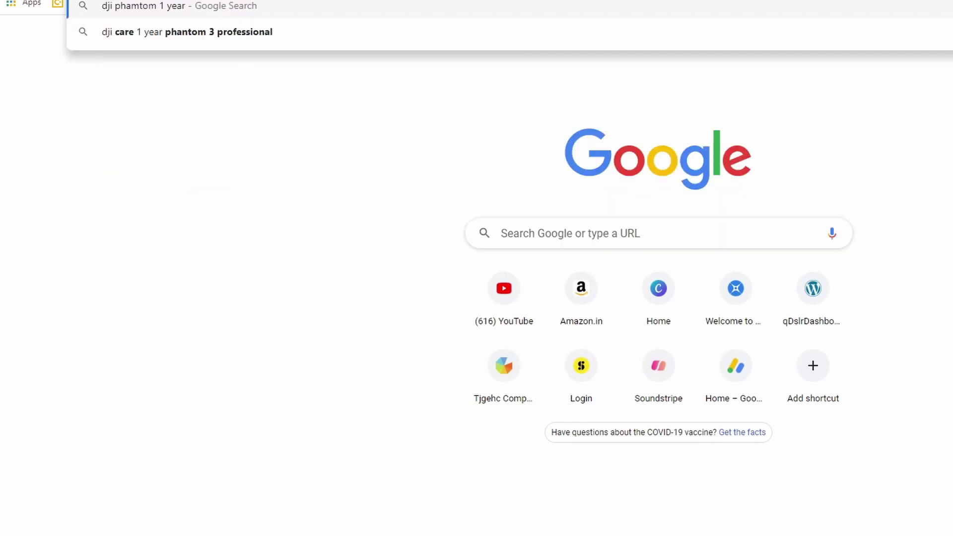
type(" of ma")
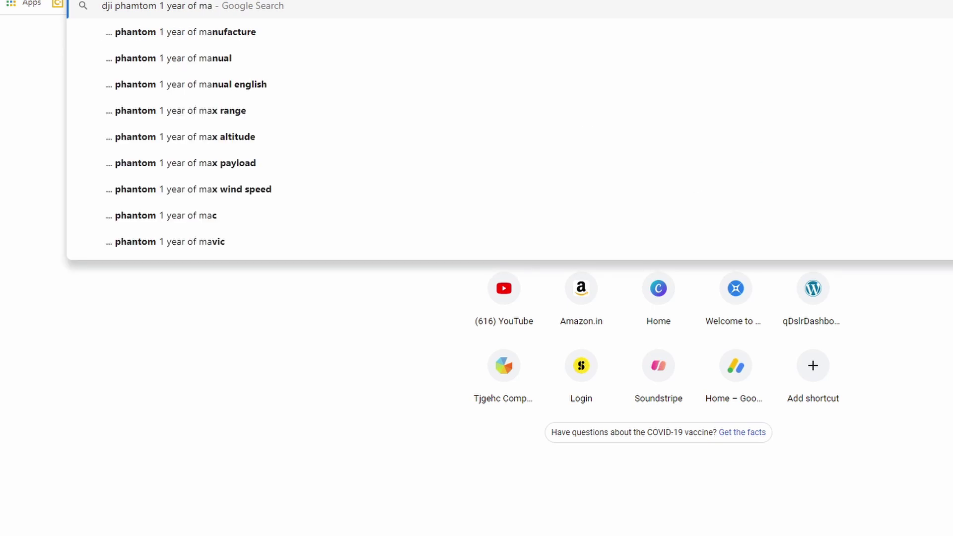
left_click(571, 31)
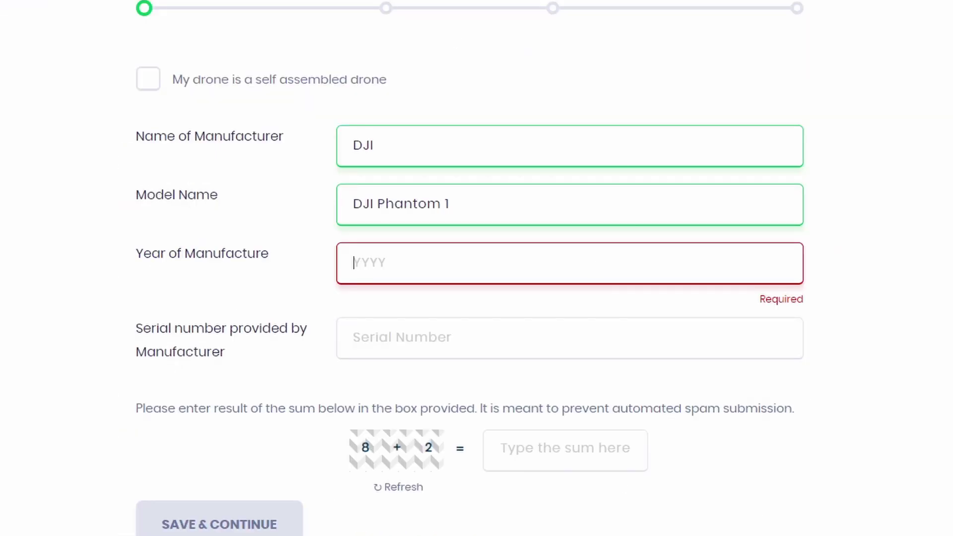
- Enter 2013 as the year of manufacture and bring up the Drone Docs folder
type("2013")
left_click(520, 347)
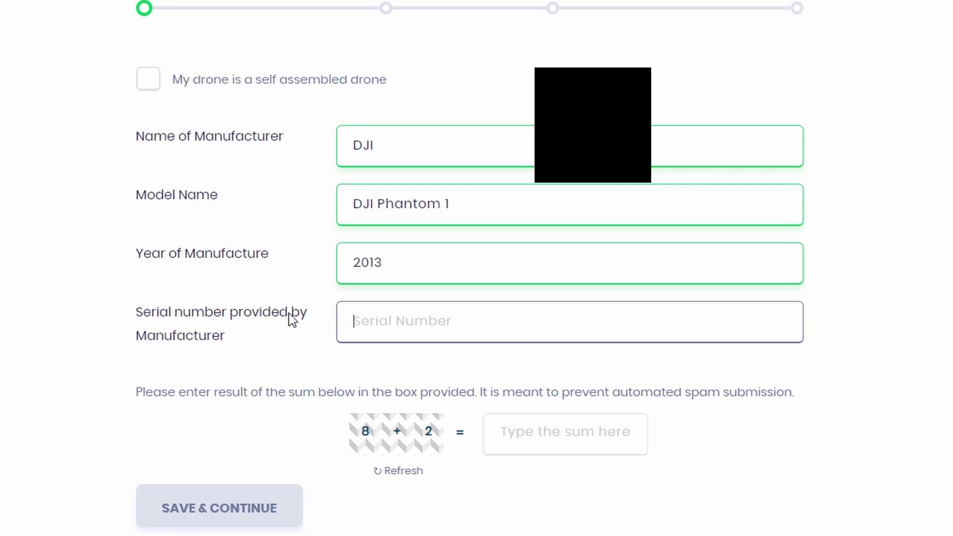
key("alt+Tab")
- Open the DJI Serial photo to read the drone's serial number for the form
left_click(317, 141)
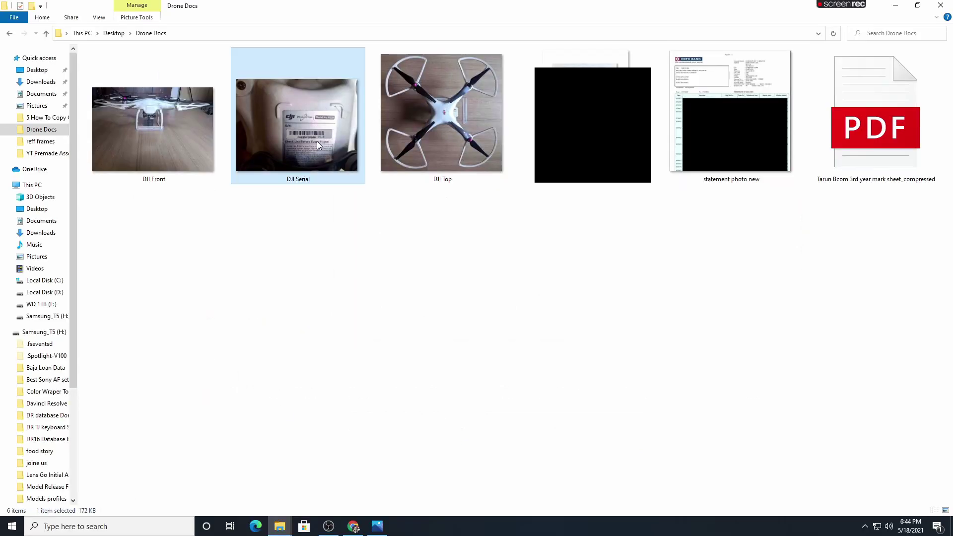
right_click(317, 141)
left_click(341, 149)
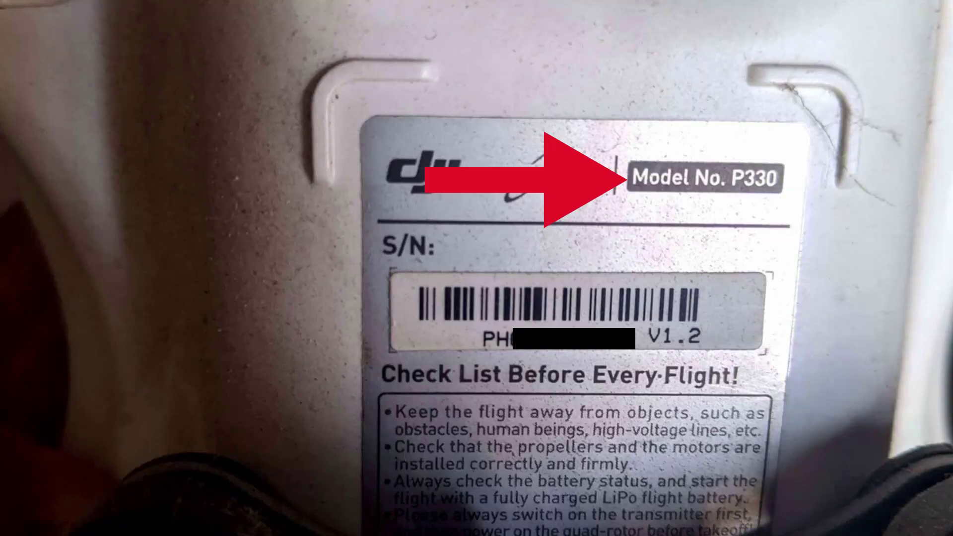
key("alt+Tab")
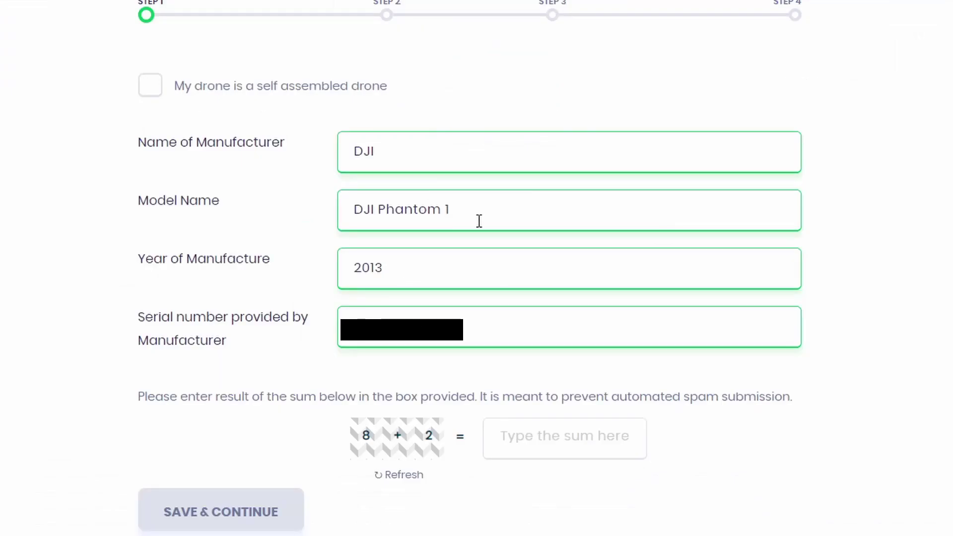
- Append '(P330)' to the Model Name so it reads DJI Phantom 1 (P330)
type("(P330)")
- Answer the anti-spam sum with 10 and save step 1 to continue
left_click(550, 445)
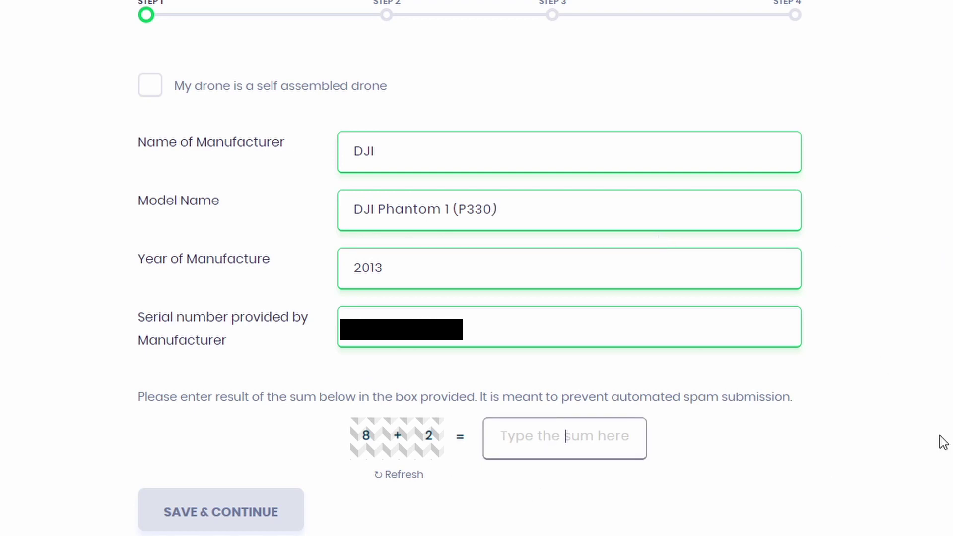
type("10")
left_click(881, 525)
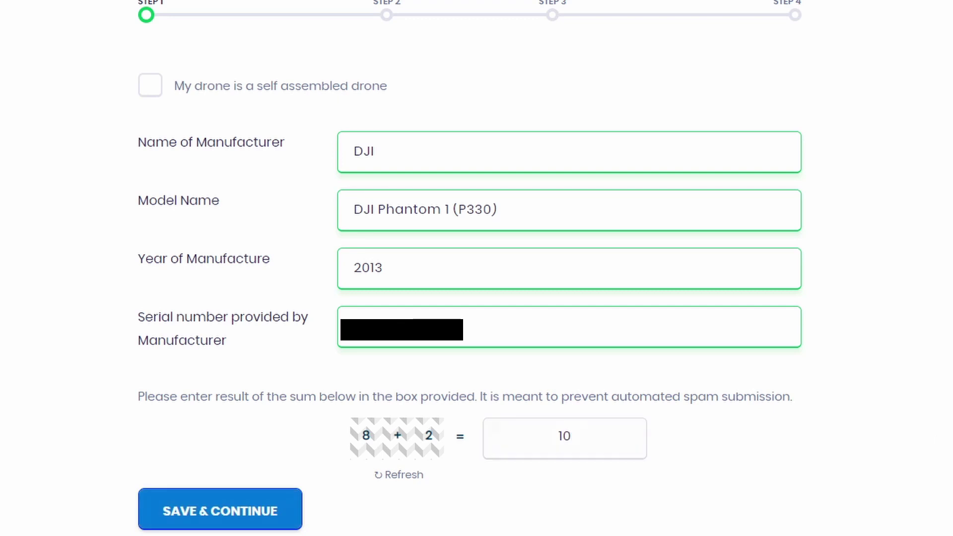
left_click(212, 514)
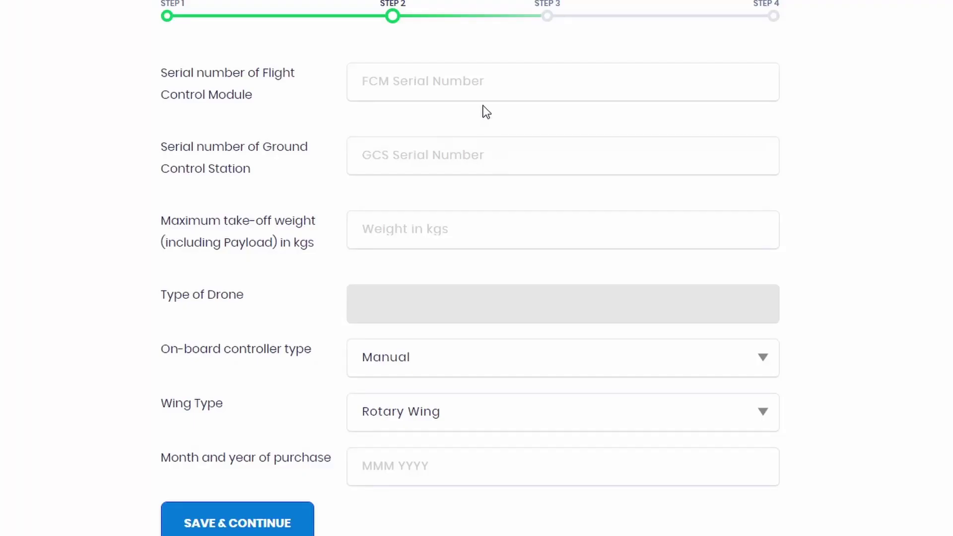
- Enter SR6 as the FCM serial number and NA as the GCS serial number
left_click(477, 81)
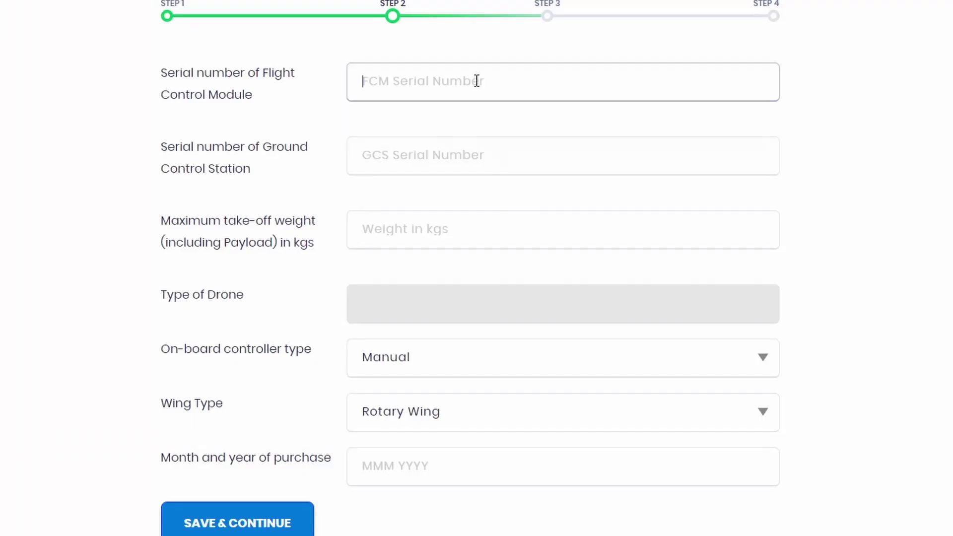
type("SR6")
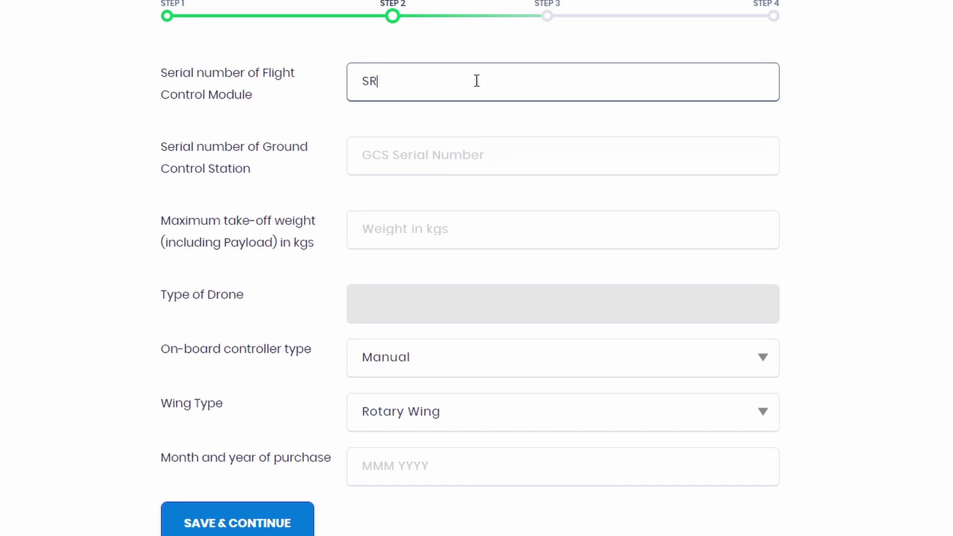
left_click(427, 161)
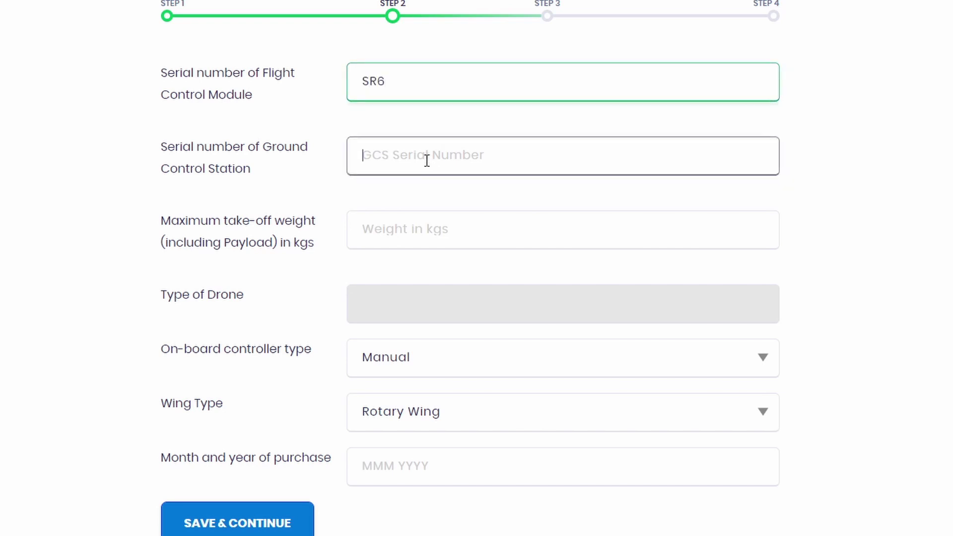
type("NA")
left_click(370, 225)
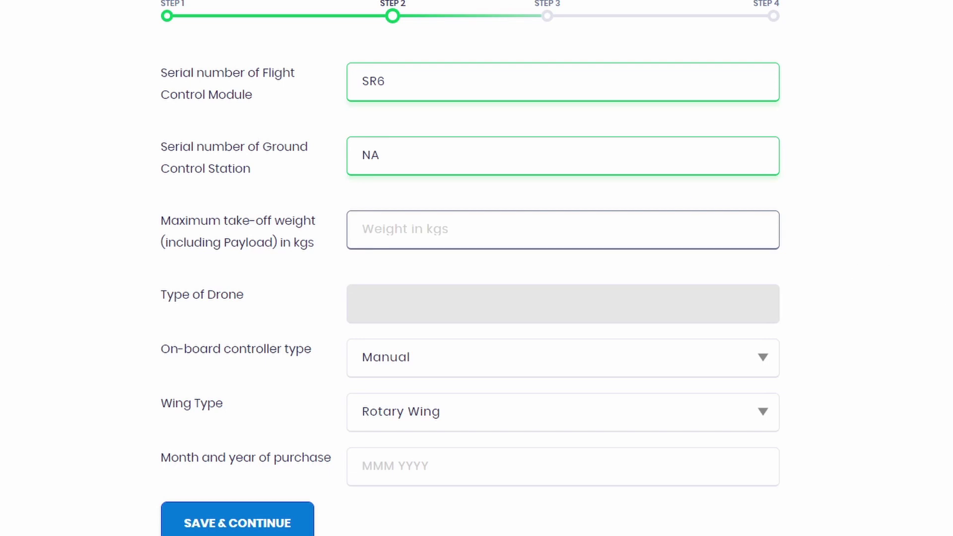
key("ctrl+Tab")
- Search Google for 'dji phantom 1 max payload', which returns 826 gr
left_click(424, 41)
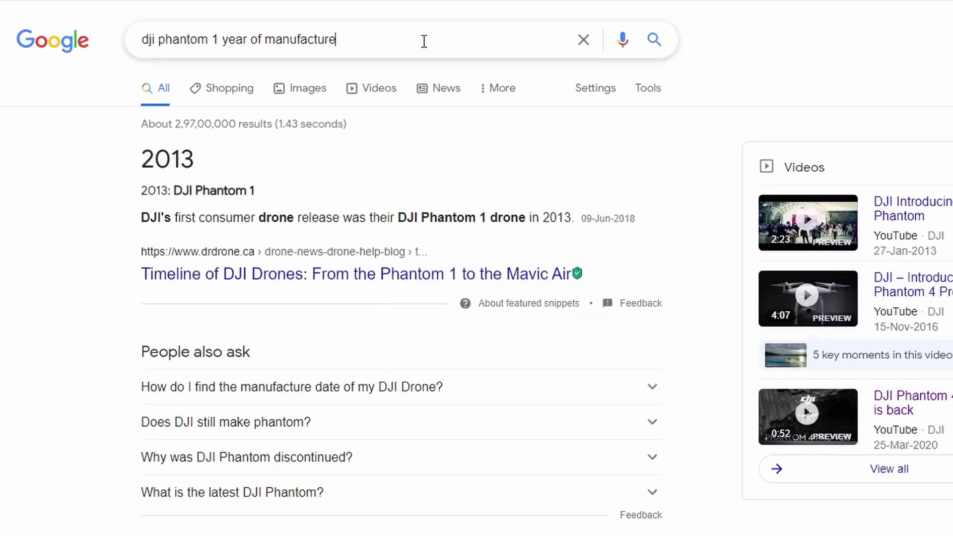
key("ctrl+a")
type("dji ")
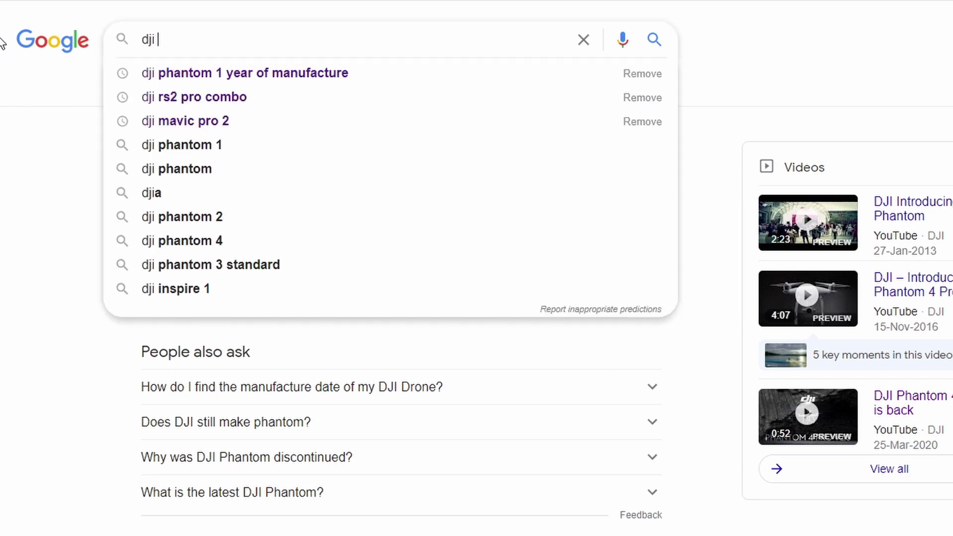
type("phamtom 1 maximum")
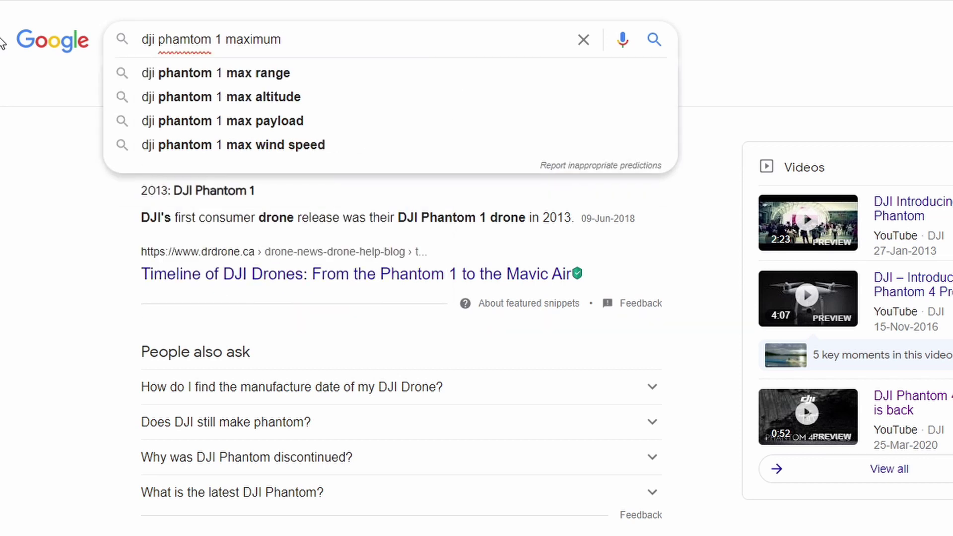
left_click(307, 124)
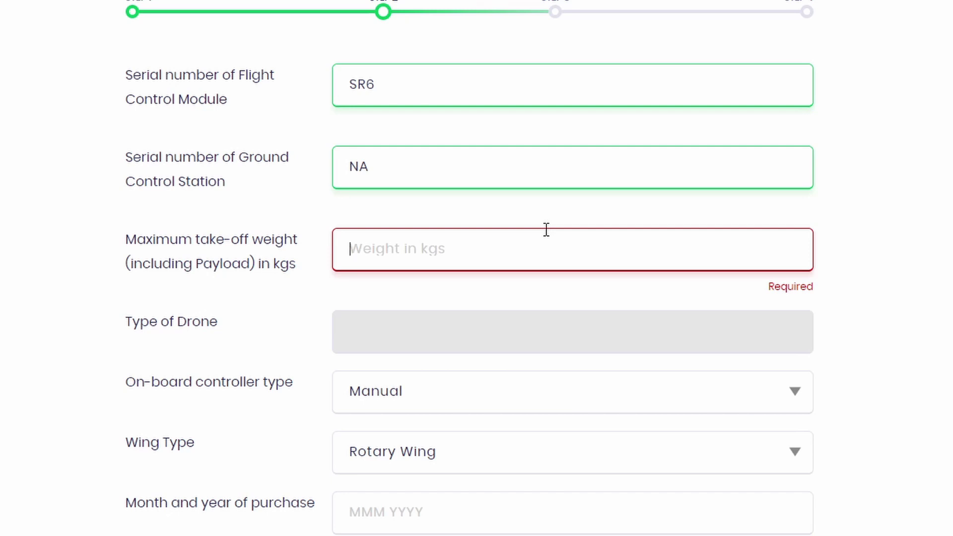
- Enter 0.8 as the drone's weight in kgs
type("826 grams")
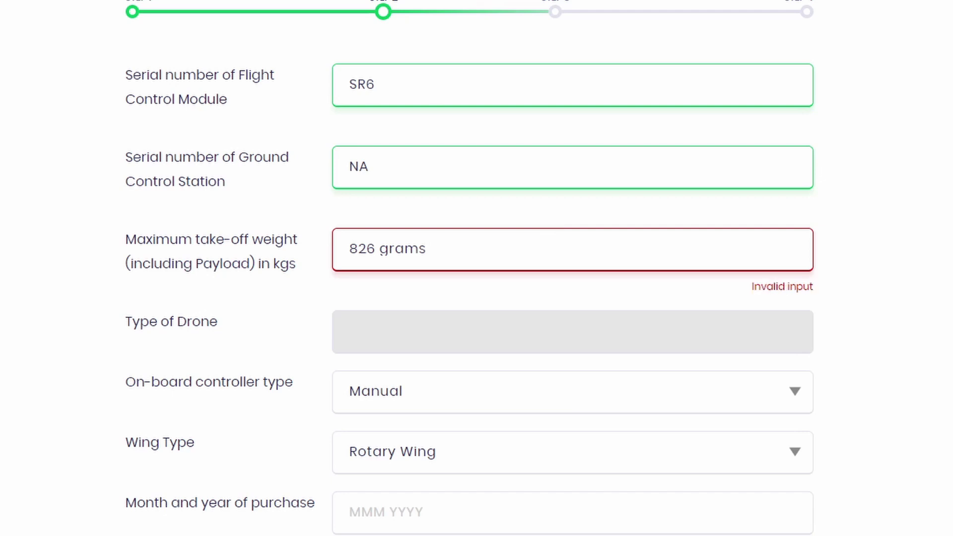
left_click_drag(447, 251, 334, 252)
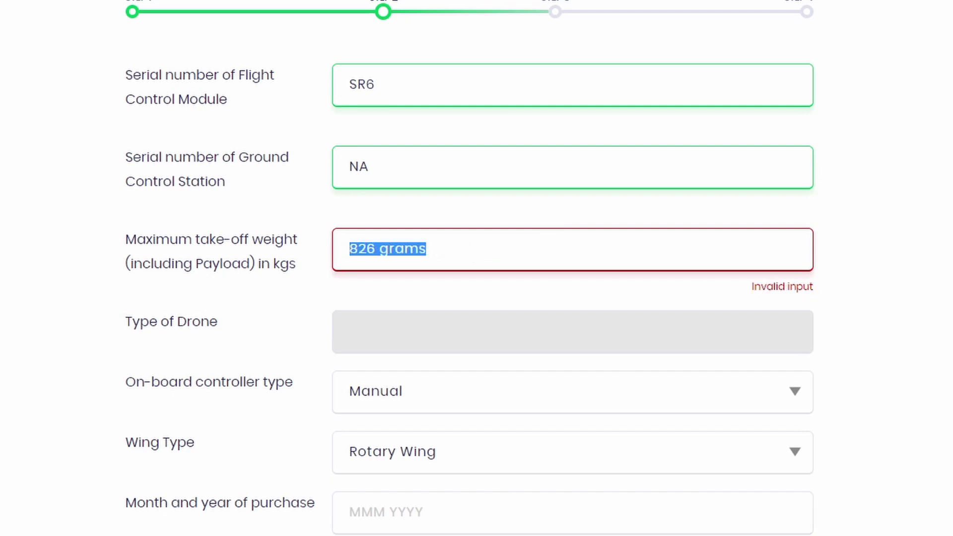
type("0.8")
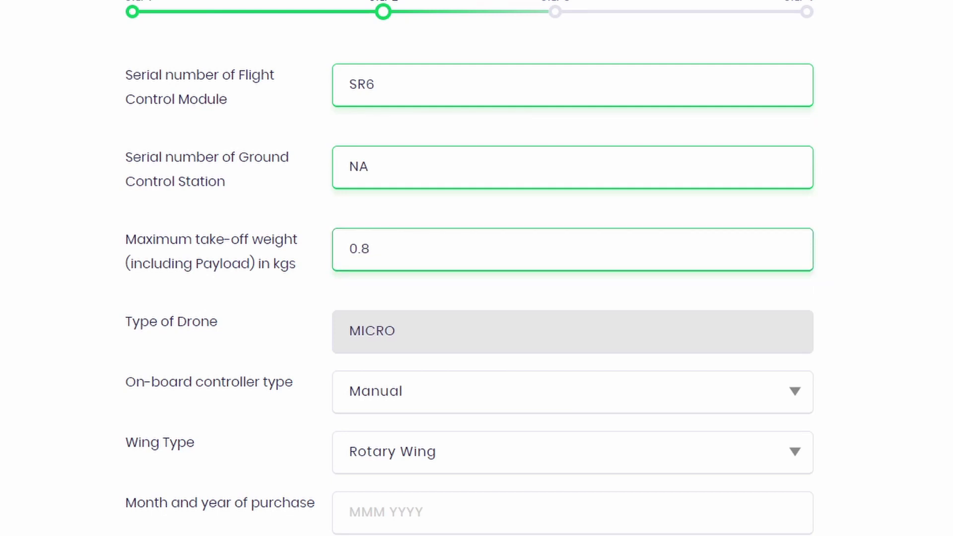
- Keep Manual as the controller type and Rotary Wing as the wing type
scroll(476, 269, "down", 2)
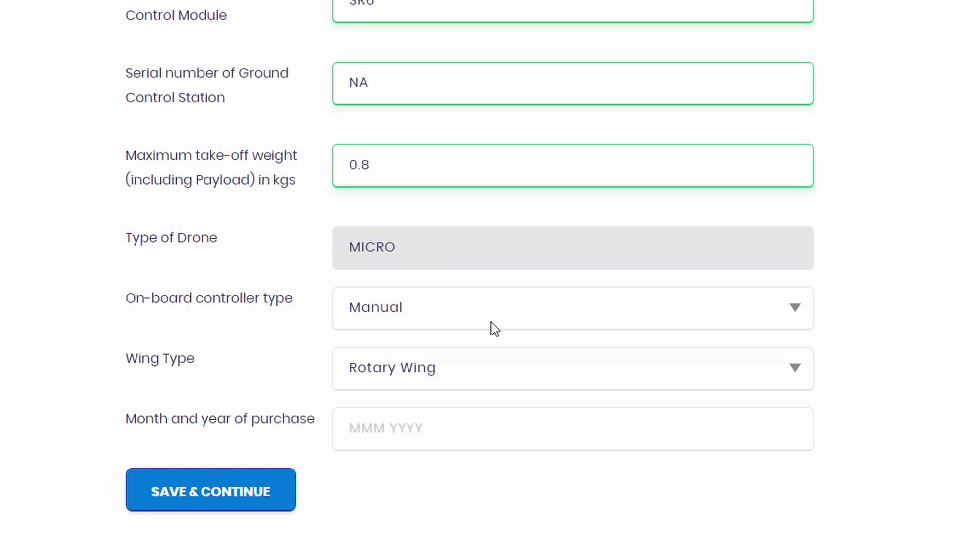
left_click(585, 322)
left_click(791, 315)
left_click(746, 368)
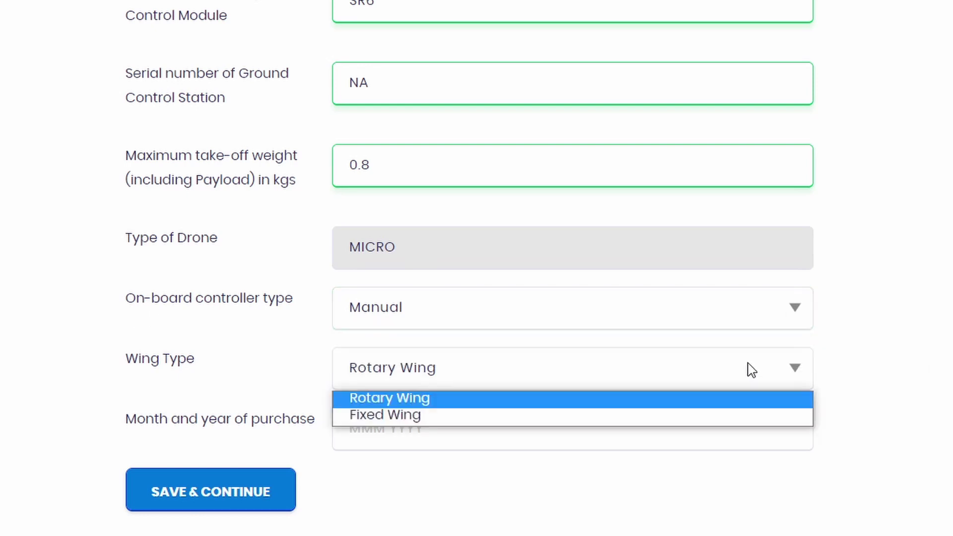
key("Escape")
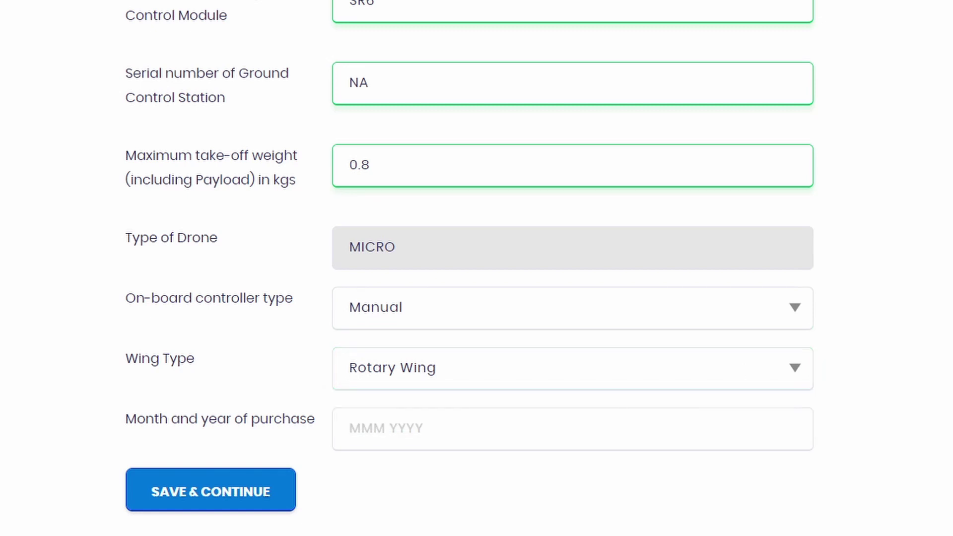
- Set the month and year of purchase to SEP 2014 and save step 2
left_click(454, 428)
type("0")
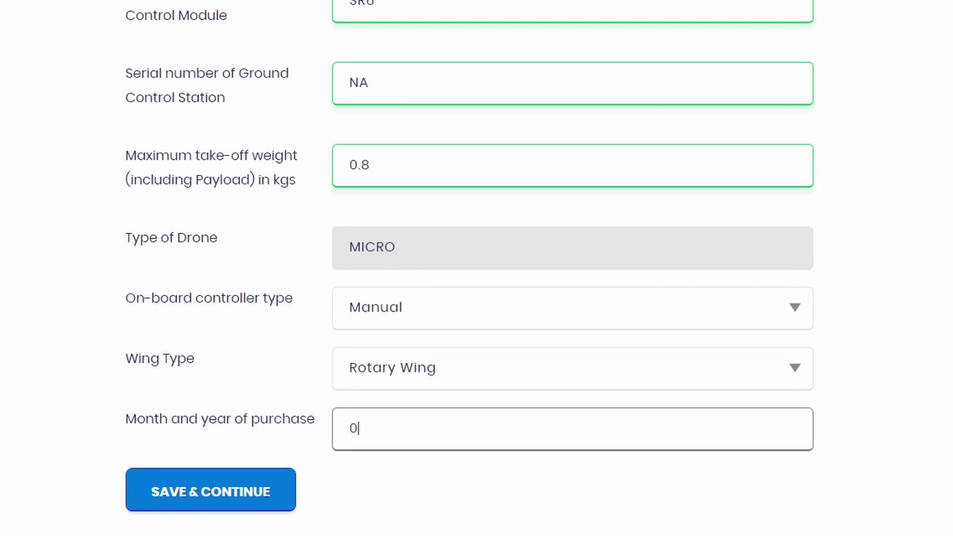
type("p")
type("2013")
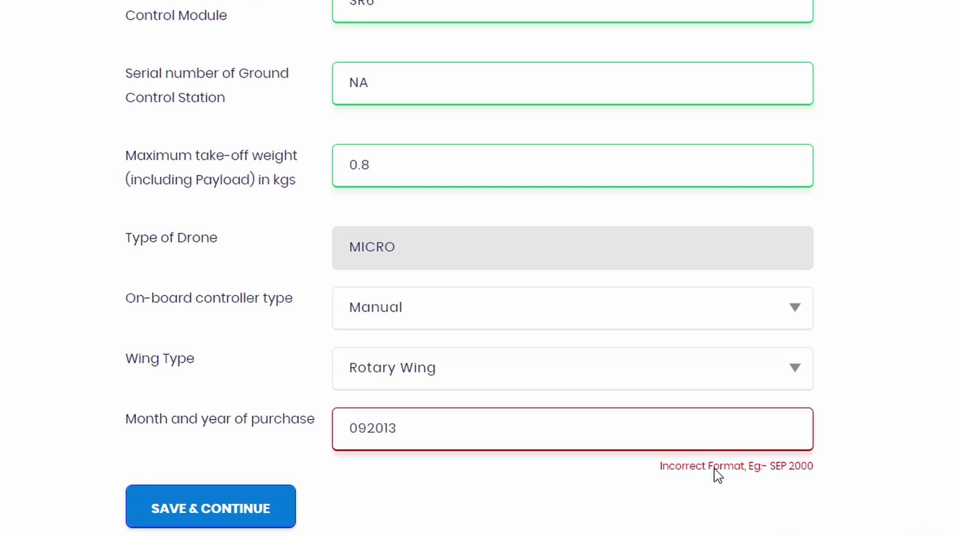
left_click_drag(391, 428, 343, 428)
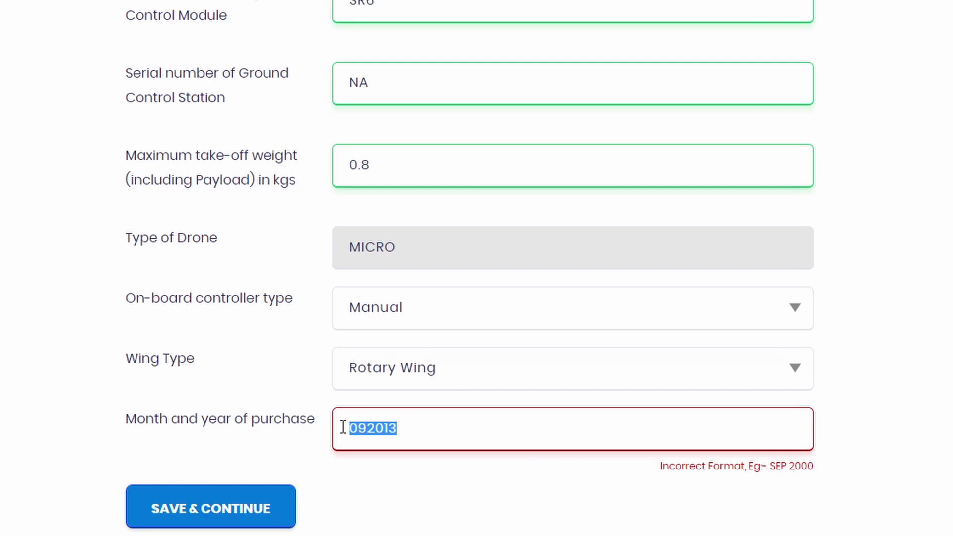
type("SEP")
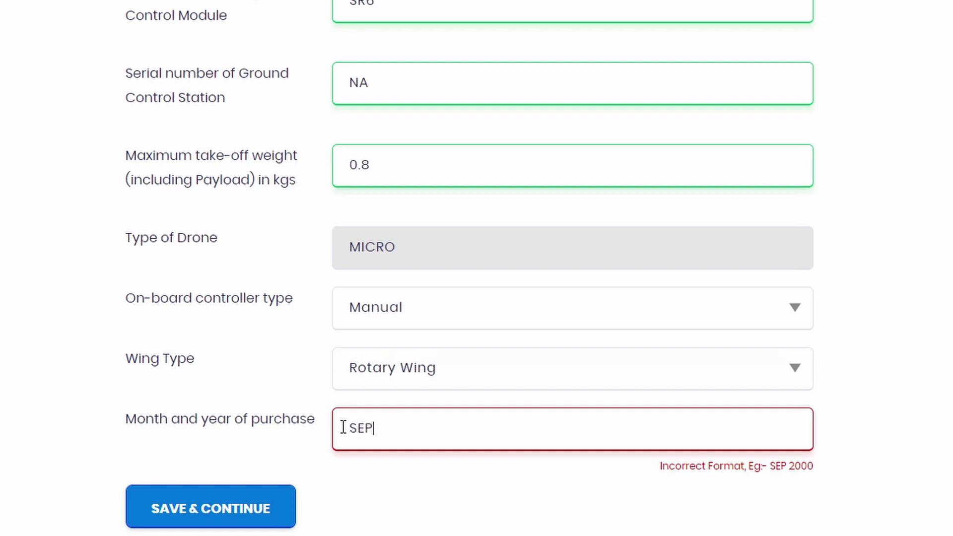
type(" 2013")
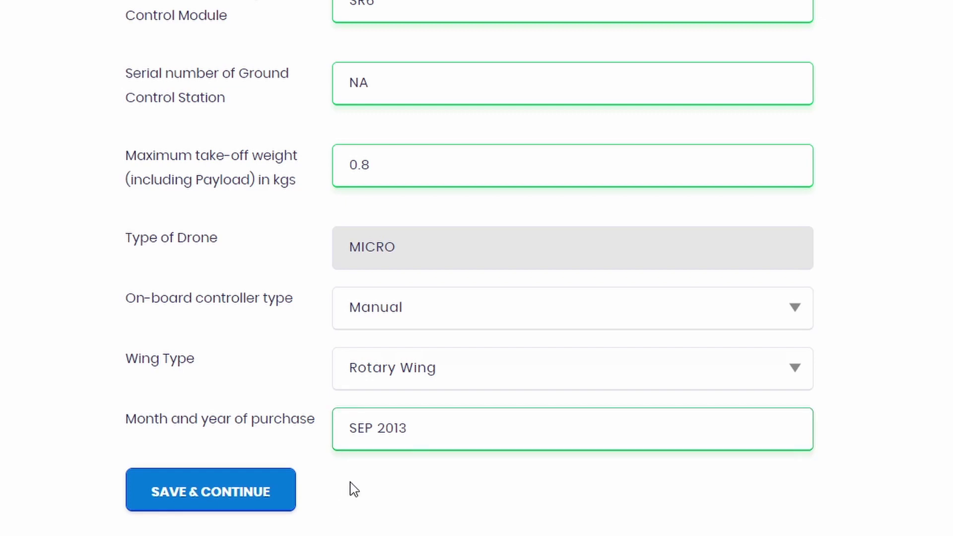
key("BackSpace")
type("4")
left_click(197, 499)
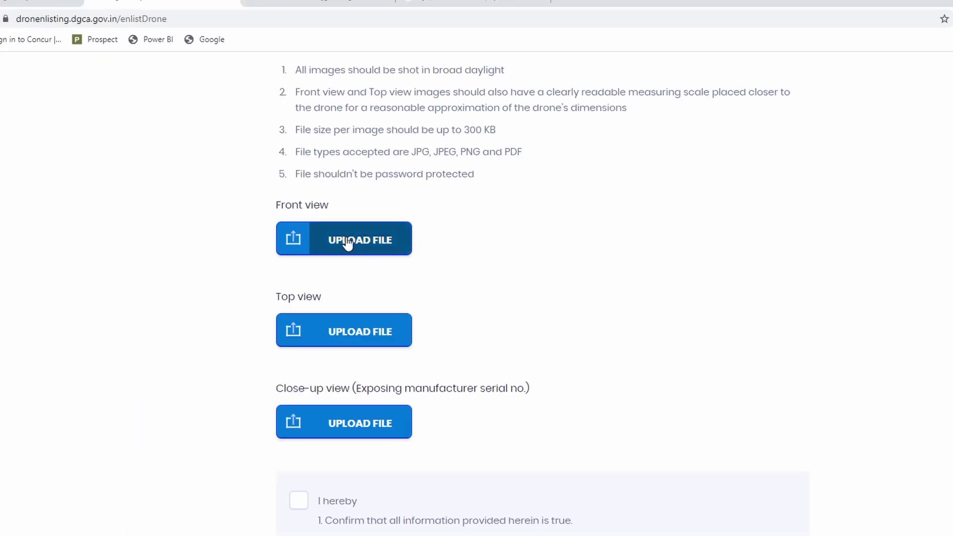
- Upload DJI Front, DJI Top and DJI Serial.jpg into the front, top and close-up slots
left_click(346, 239)
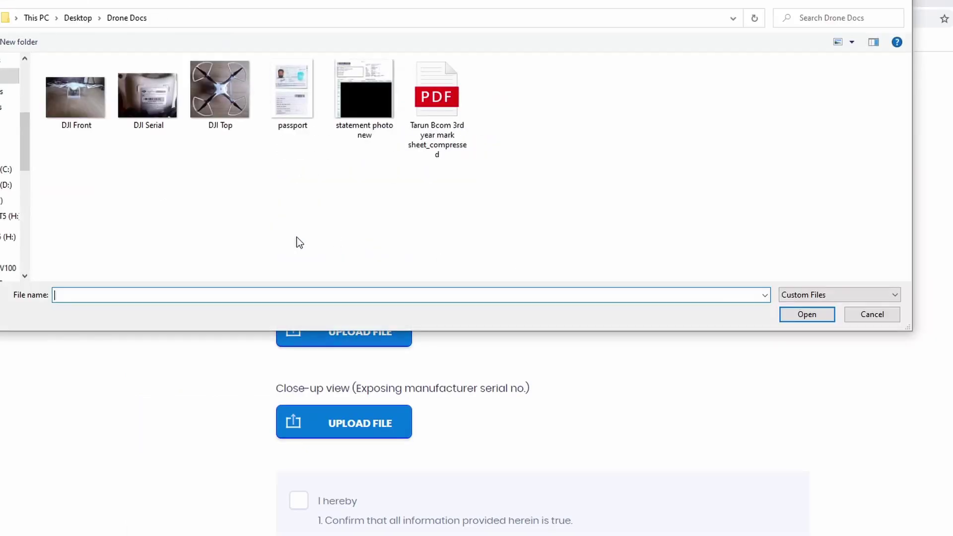
left_click(77, 101)
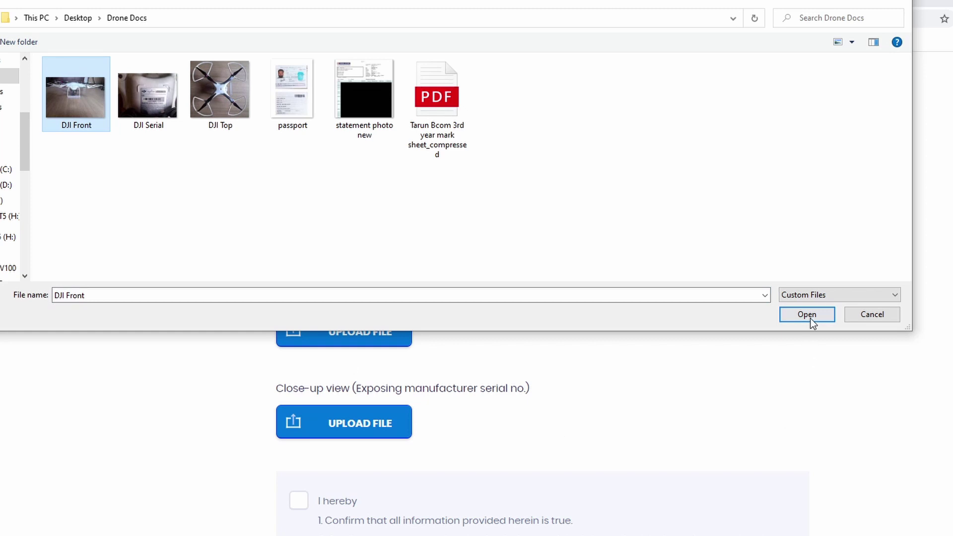
left_click(812, 320)
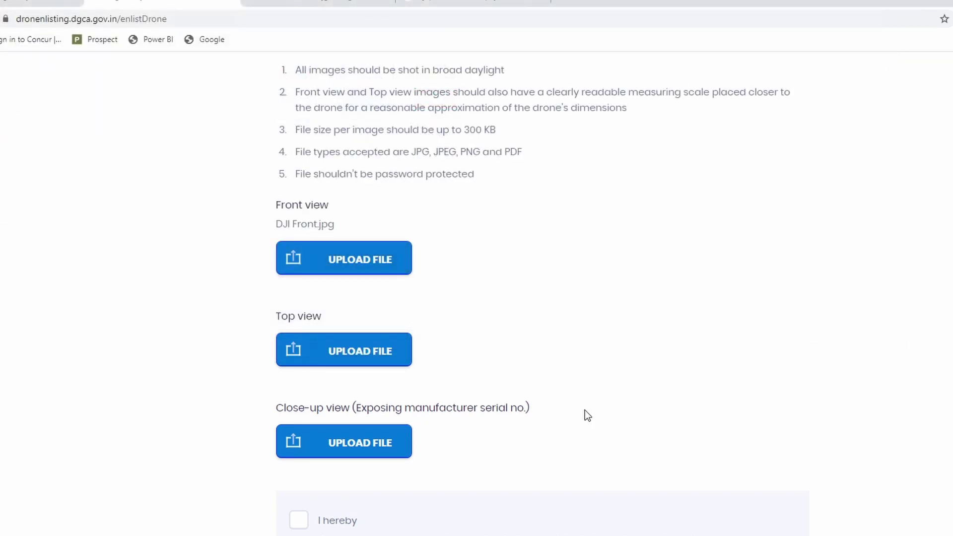
left_click(353, 350)
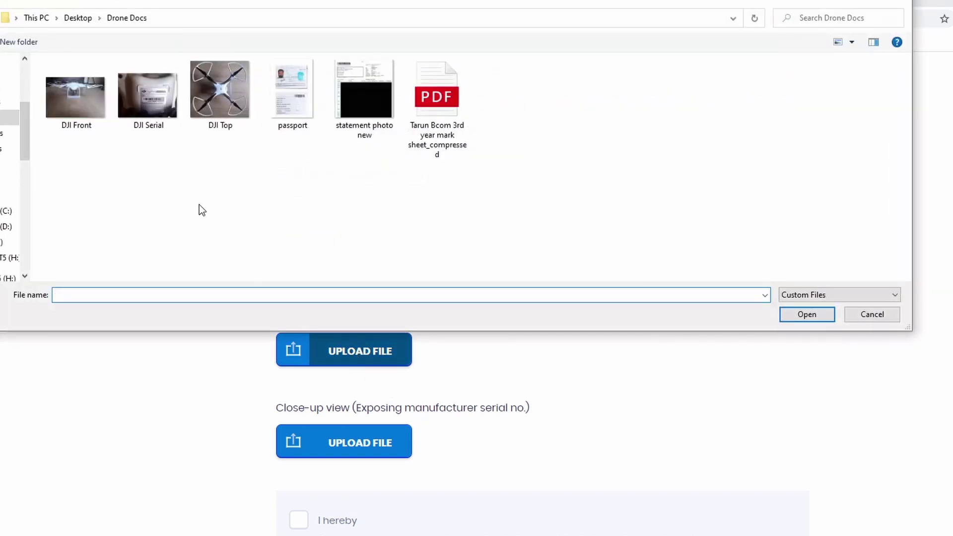
left_click(219, 89)
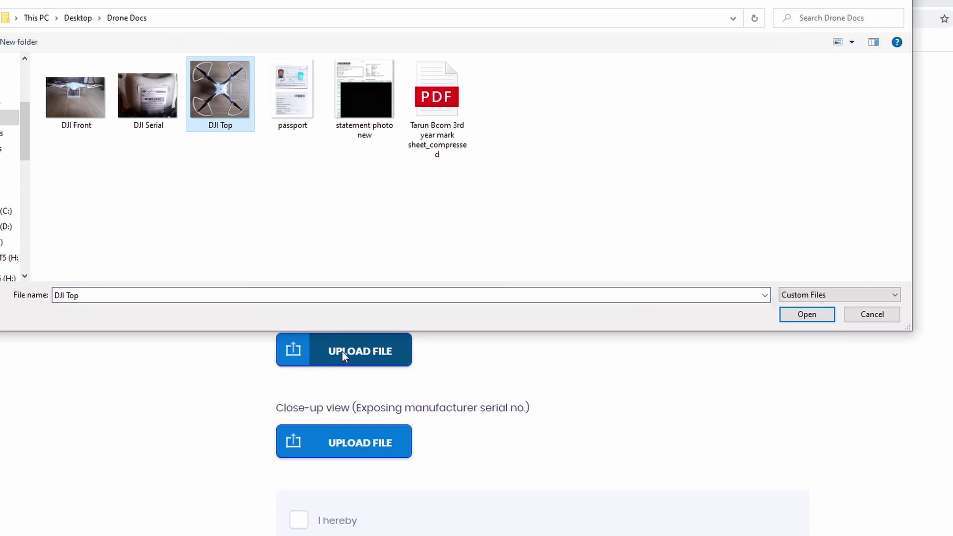
left_click(803, 315)
scroll(946, 420, "down", 1)
scroll(947, 419, "down", 2)
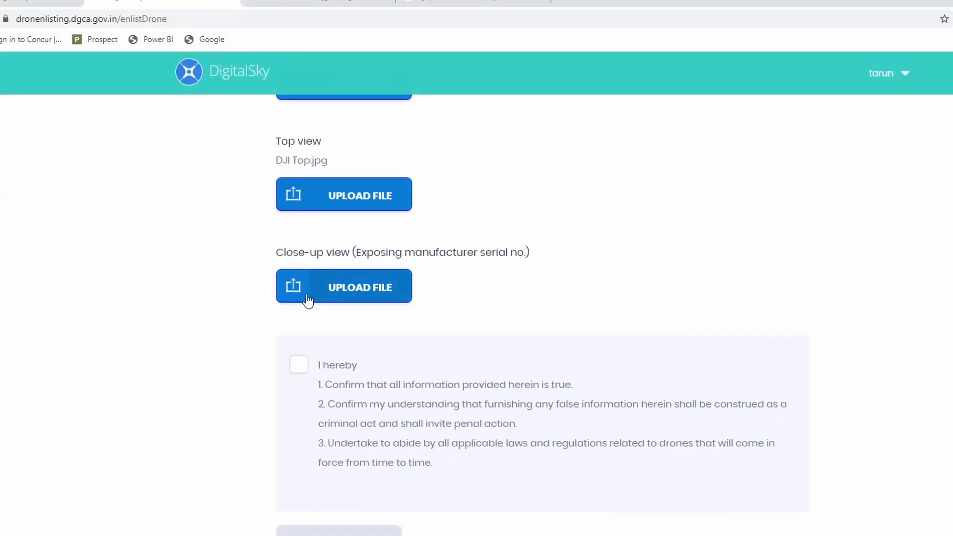
left_click(370, 291)
left_click(148, 99)
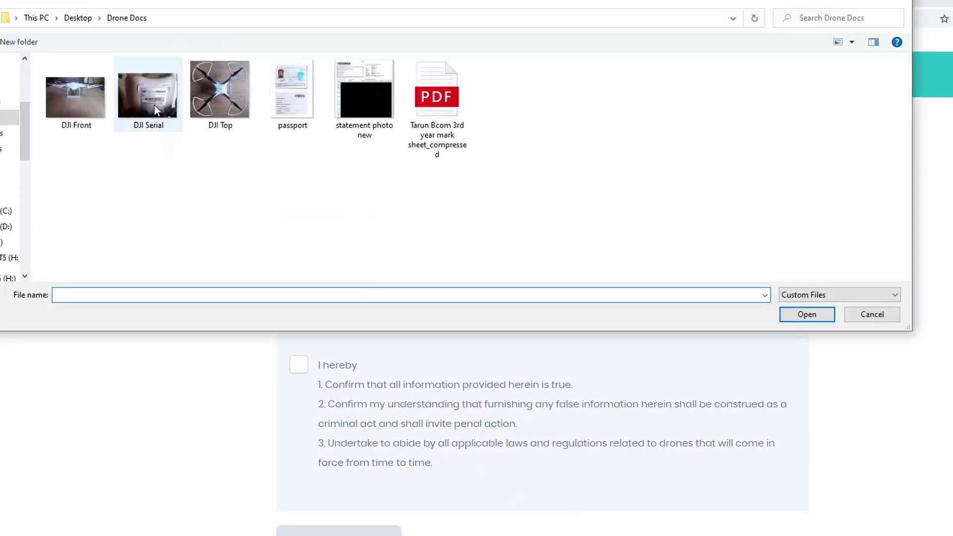
left_click(811, 317)
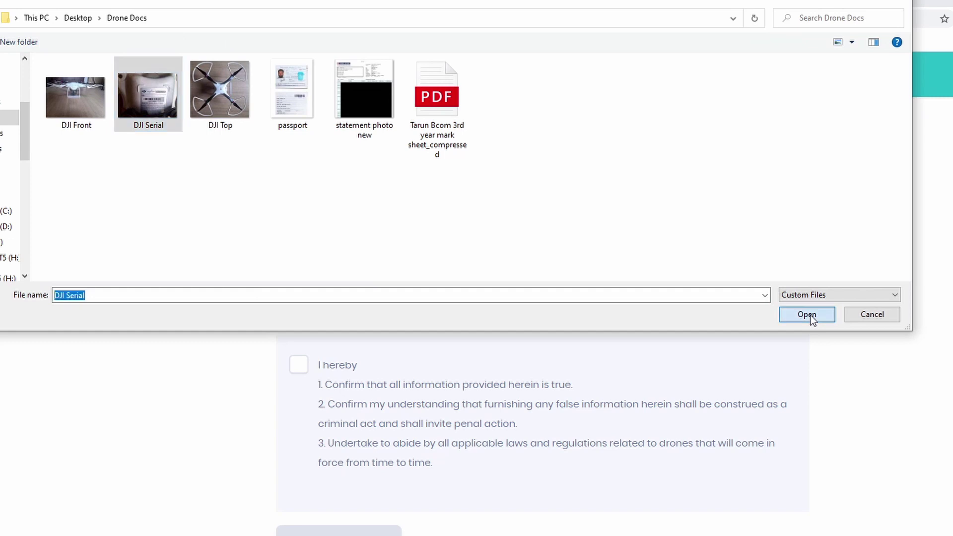
scroll(477, 318, "down", 1)
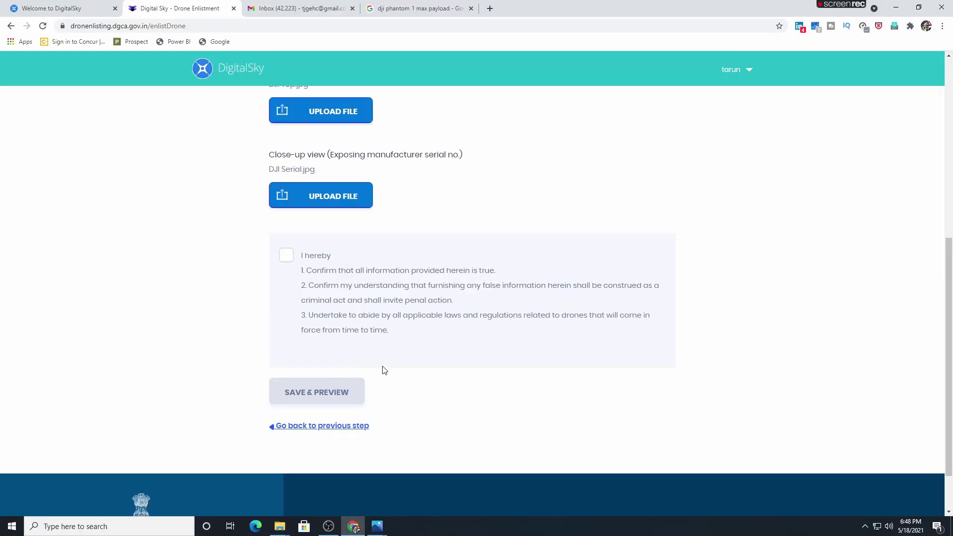
- Tick the 'I hereby' declaration and SAVE & PREVIEW to get the 48-hour DAN confirmation
left_click(287, 259)
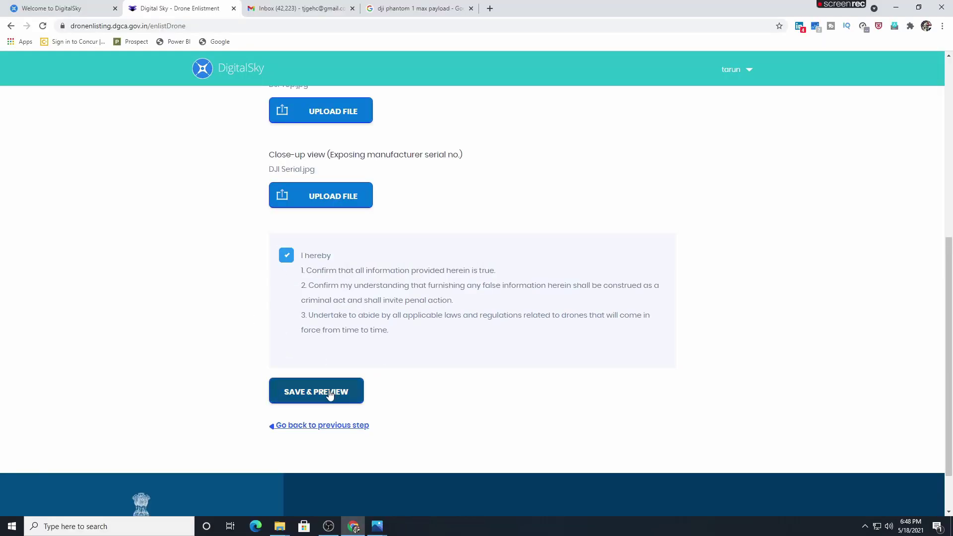
left_click(329, 395)
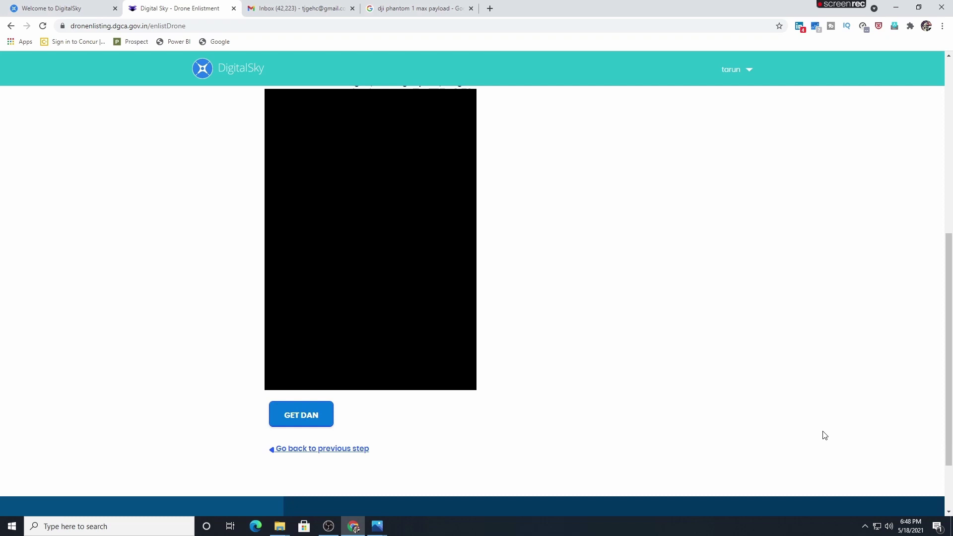
scroll(825, 436, "down", 1)
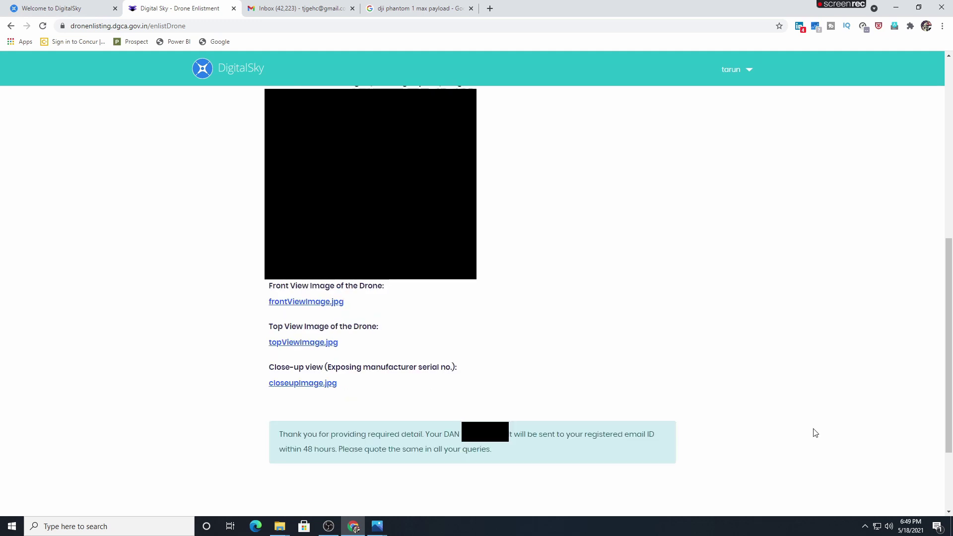
scroll(815, 433, "down", 1)
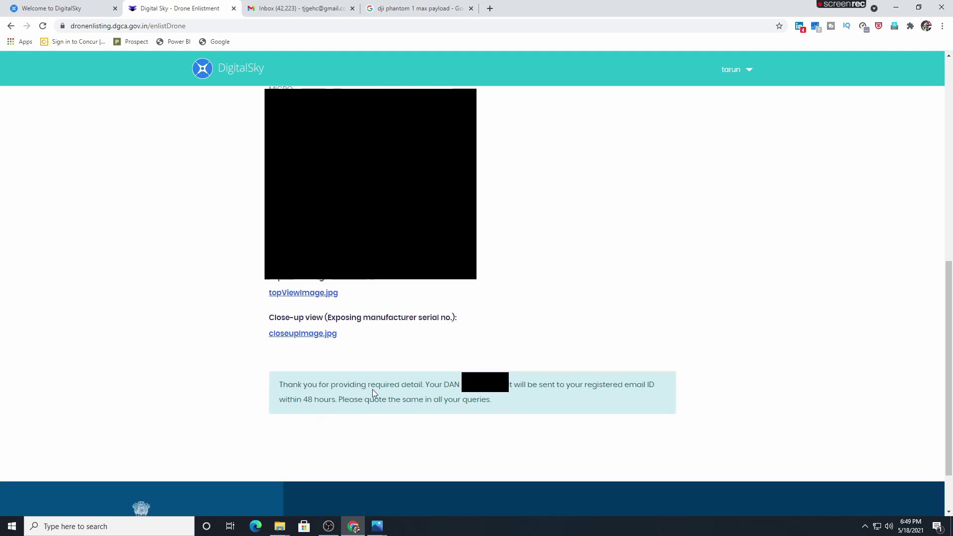